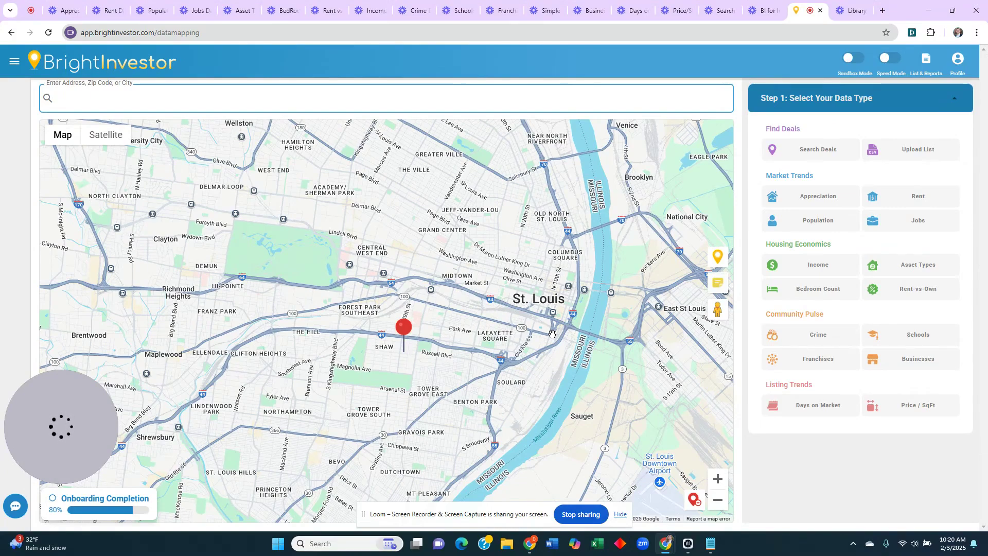
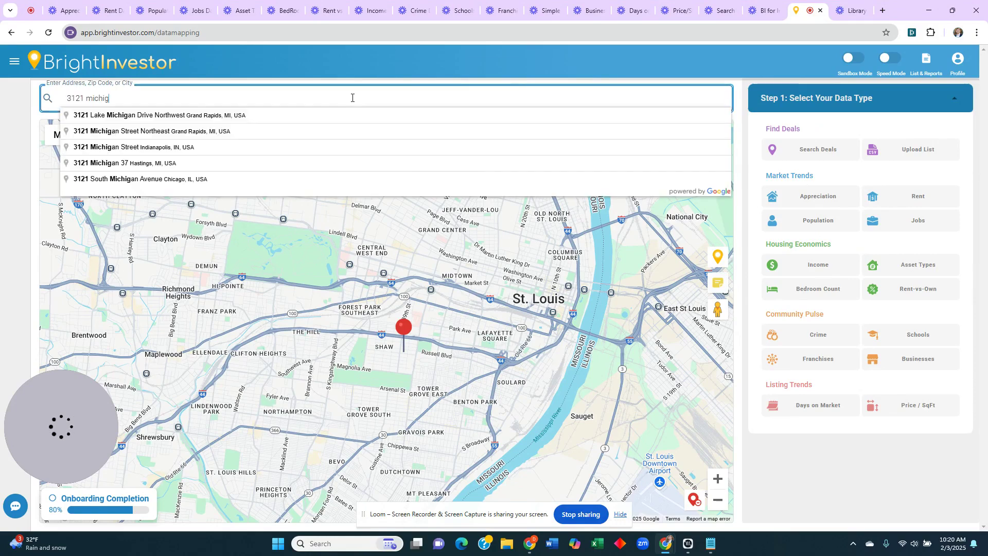
- Replace the partial address with the pasted full property address and pick its St. Louis suggestion
{"action": "key", "text": "ctrl+a"}
{"action": "key", "text": "BackSpace"}
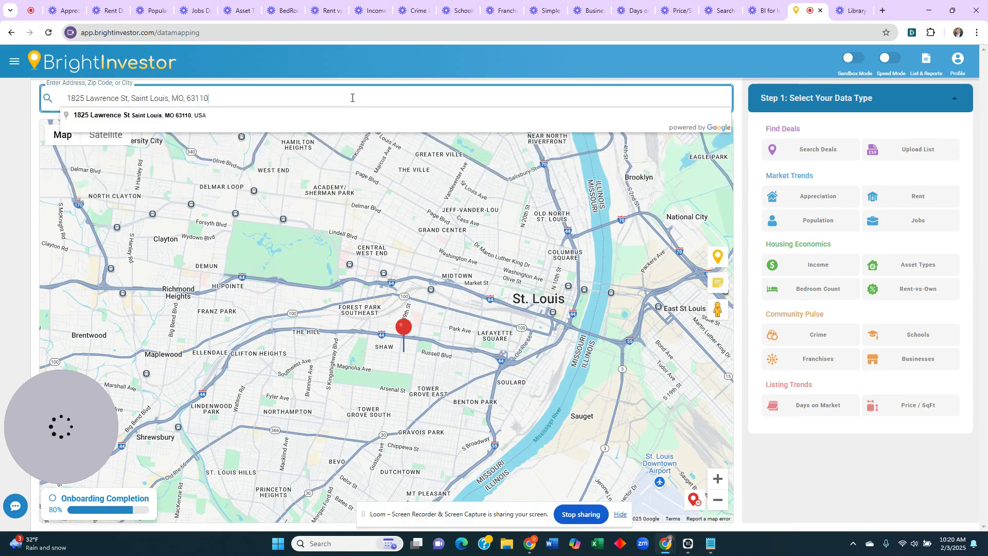
{"action": "left_click", "coordinate": [201, 111]}
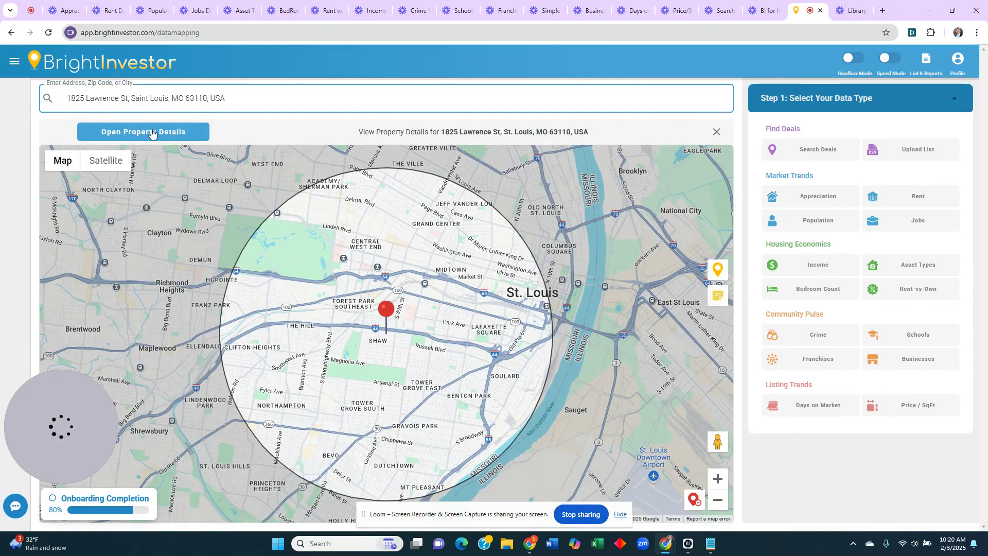
- Open the property's full details and review owner info, loan info and property history
{"action": "left_click", "coordinate": [147, 132]}
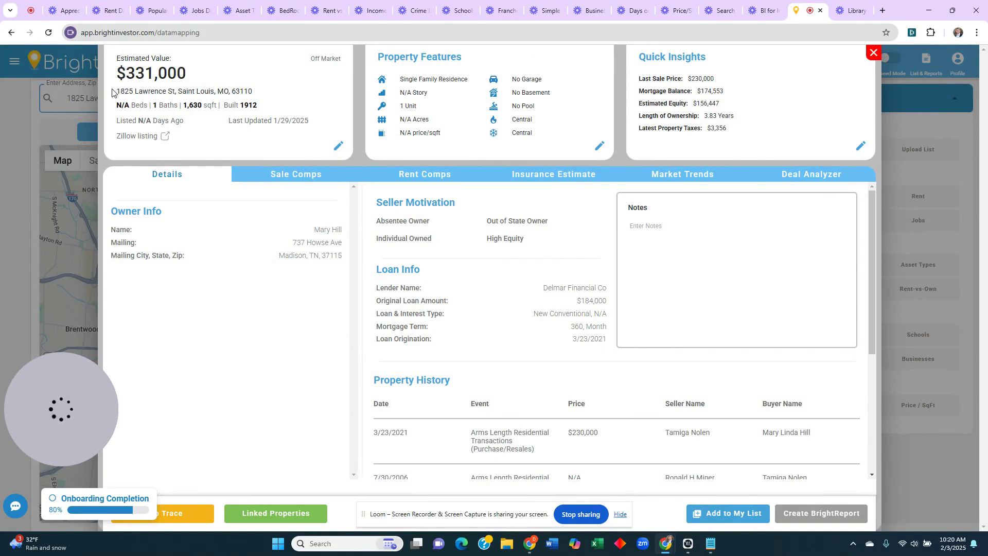
{"action": "left_click_drag", "start_coordinate": [204, 203], "coordinate": [330, 260]}
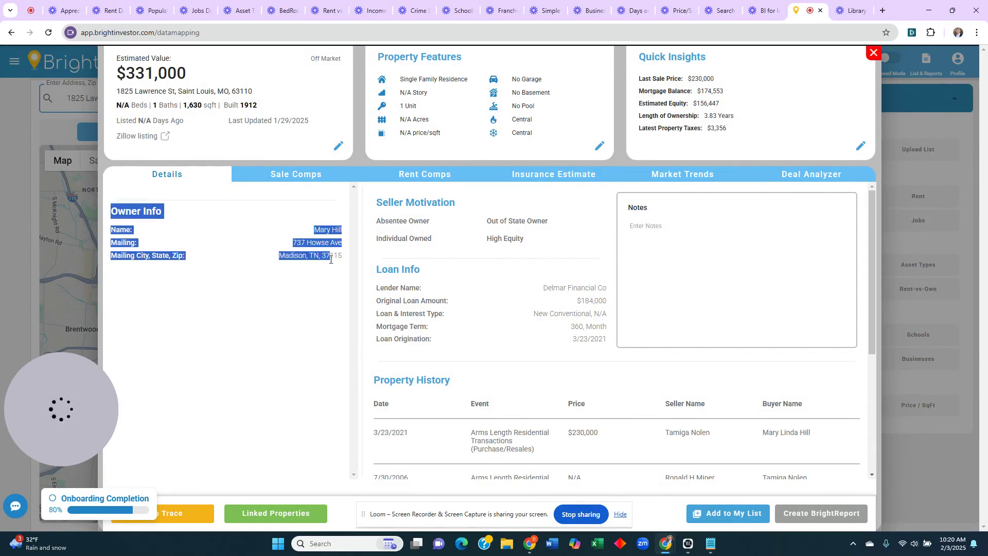
{"action": "left_click", "coordinate": [338, 253]}
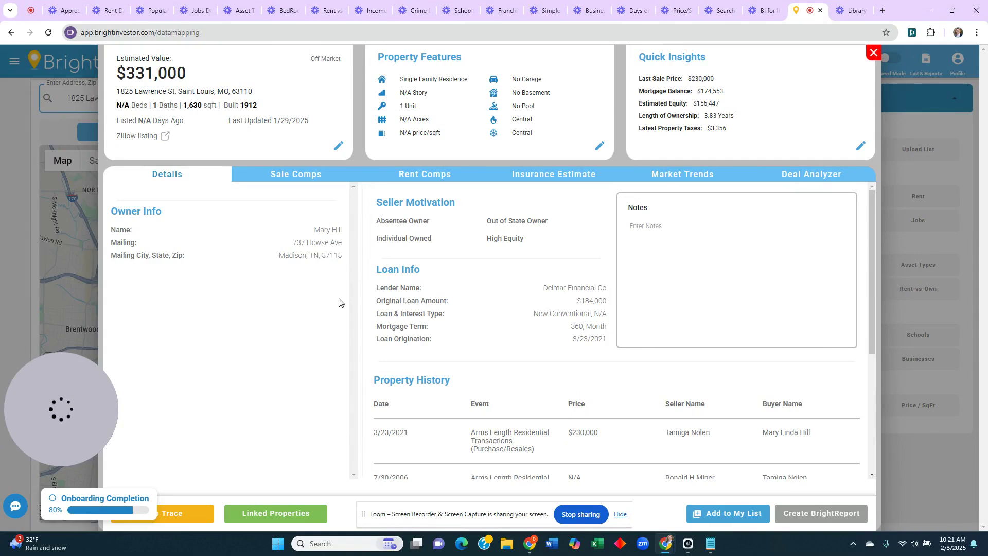
{"action": "scroll", "coordinate": [466, 359], "scroll_direction": "down", "scroll_amount": 4}
{"action": "scroll", "coordinate": [474, 359], "scroll_direction": "up", "scroll_amount": 4}
- Generate new rent comps filtered to 3 beds and 1.5+ baths
{"action": "left_click", "coordinate": [308, 175]}
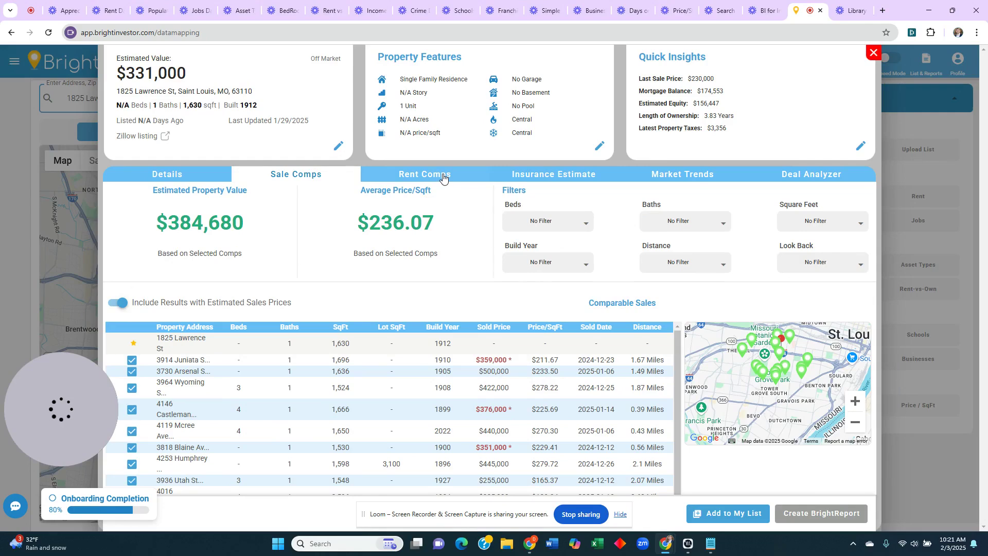
{"action": "left_click", "coordinate": [444, 177]}
{"action": "left_click", "coordinate": [211, 225]}
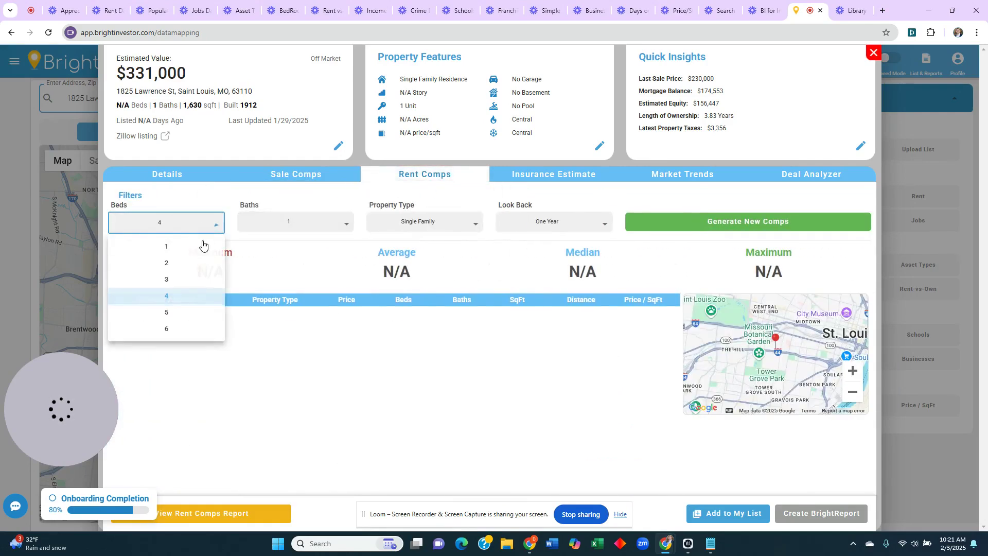
{"action": "left_click", "coordinate": [185, 280]}
{"action": "left_click", "coordinate": [346, 225]}
{"action": "left_click", "coordinate": [330, 265]}
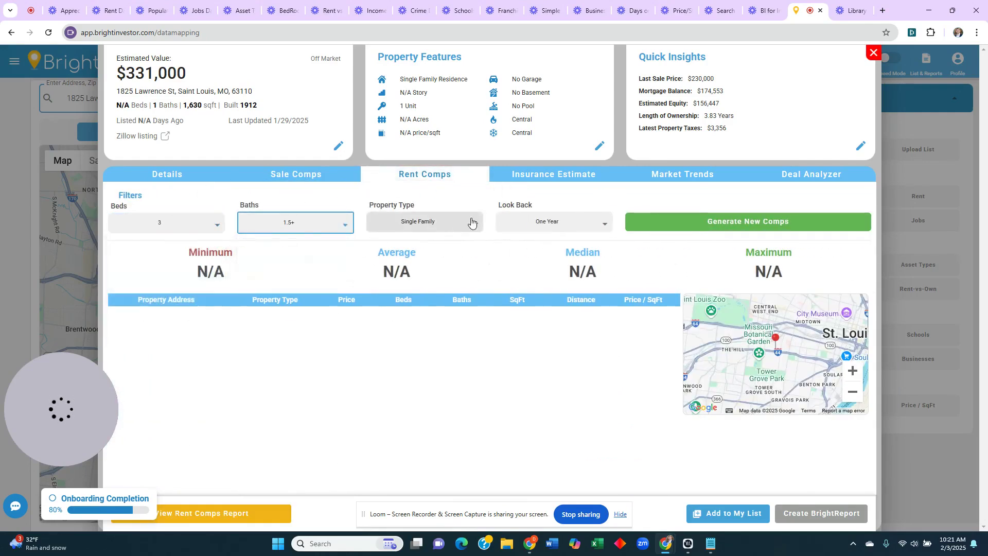
{"action": "left_click", "coordinate": [696, 224]}
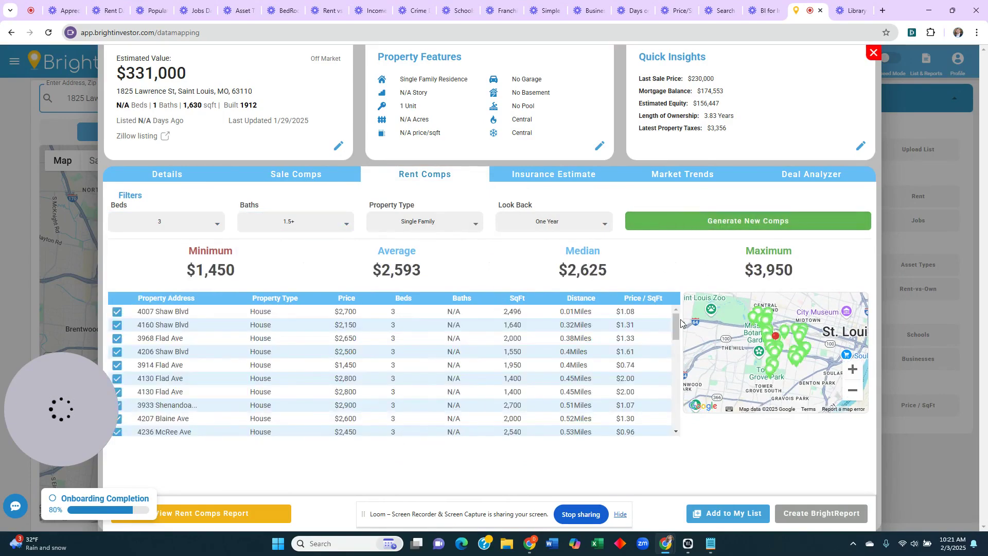
{"action": "scroll", "coordinate": [677, 323], "scroll_direction": "down", "scroll_amount": 3}
{"action": "scroll", "coordinate": [677, 319], "scroll_direction": "up", "scroll_amount": 3}
- Check the insurance estimate, then browse zip 63110's median price, price per sqft and population charts
{"action": "left_click", "coordinate": [577, 179]}
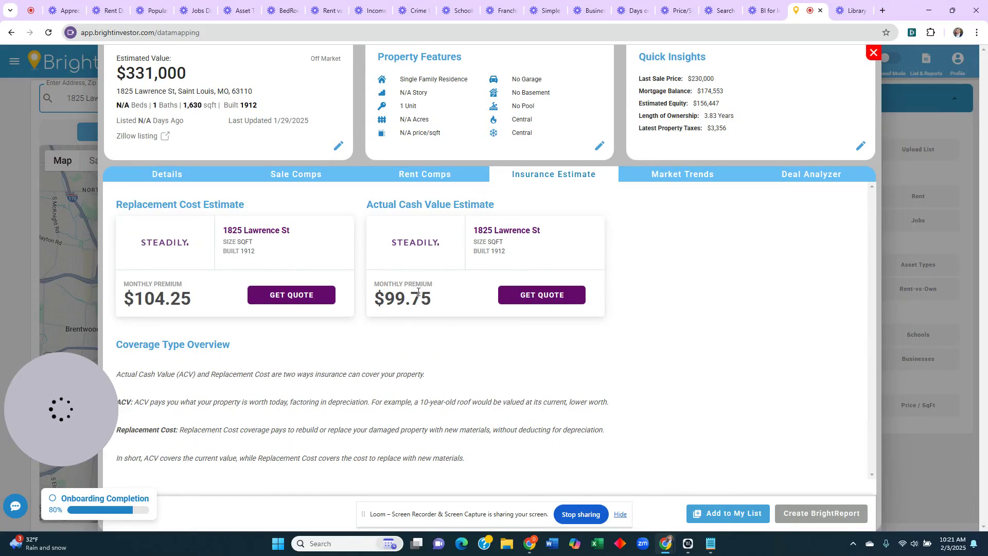
{"action": "left_click", "coordinate": [700, 175]}
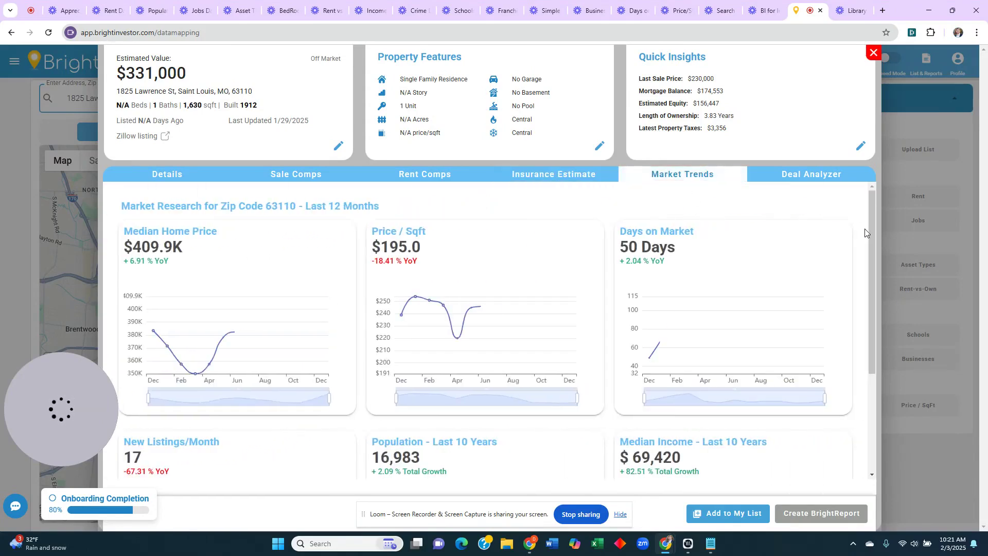
{"action": "scroll", "coordinate": [871, 267], "scroll_direction": "down", "scroll_amount": 1}
{"action": "scroll", "coordinate": [872, 265], "scroll_direction": "up", "scroll_amount": 1}
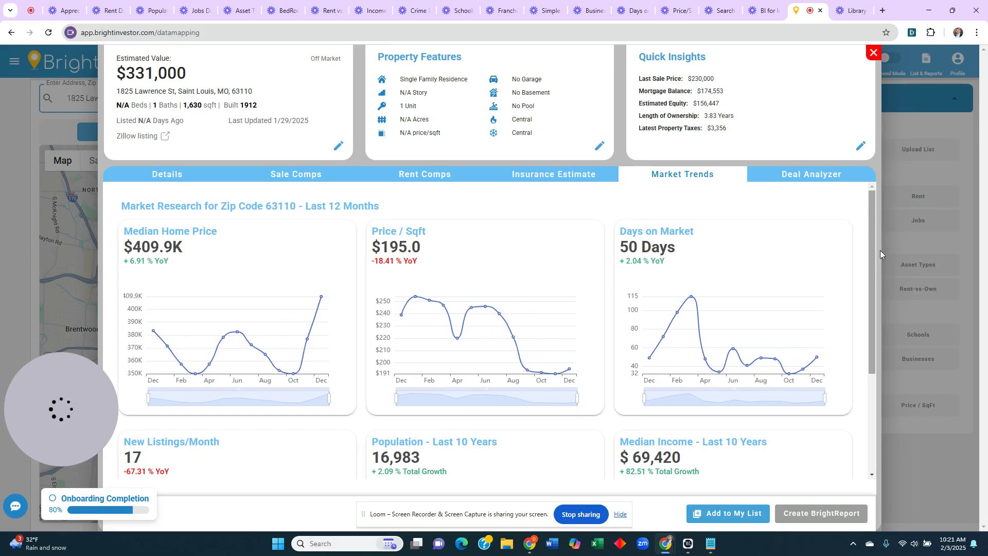
{"action": "mouse_move", "coordinate": [876, 239]}
{"action": "left_mouse_down"}
{"action": "mouse_move", "coordinate": [873, 252]}
{"action": "mouse_move", "coordinate": [873, 237]}
{"action": "left_mouse_up"}
{"action": "mouse_move", "coordinate": [663, 340]}
{"action": "scroll", "coordinate": [864, 295], "scroll_direction": "down", "scroll_amount": 2}
{"action": "scroll", "coordinate": [864, 295], "scroll_direction": "down", "scroll_amount": 3}
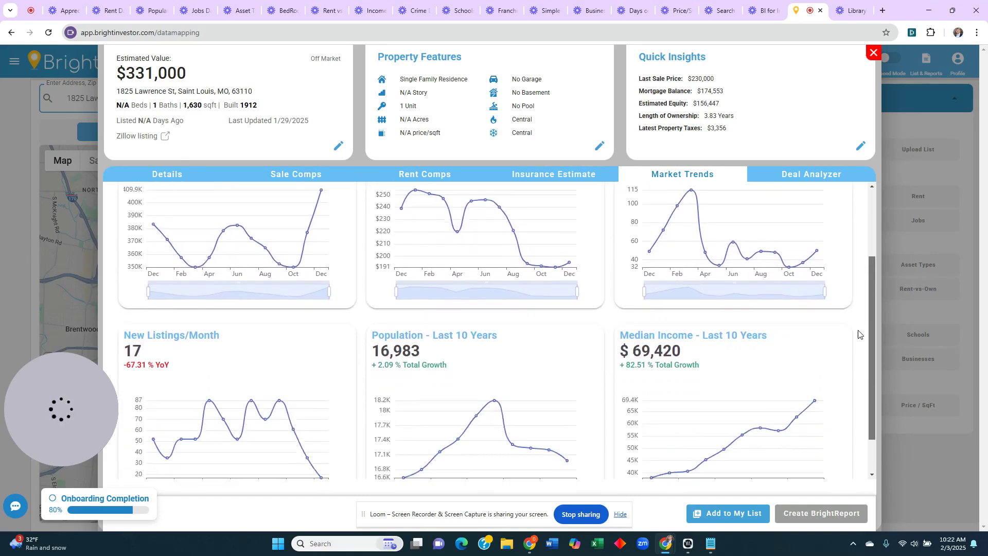
{"action": "mouse_move", "coordinate": [478, 410]}
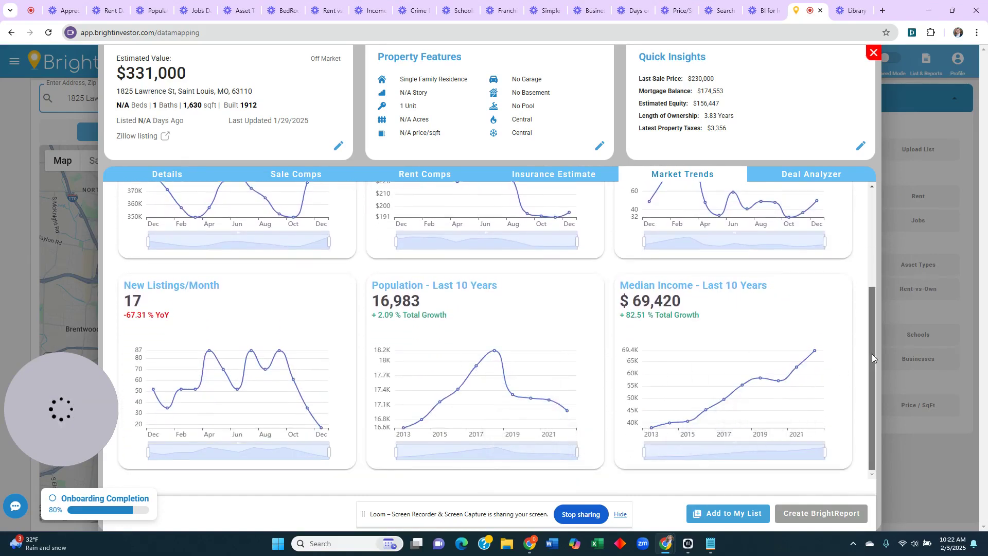
{"action": "left_click_drag", "start_coordinate": [872, 354], "coordinate": [867, 231]}
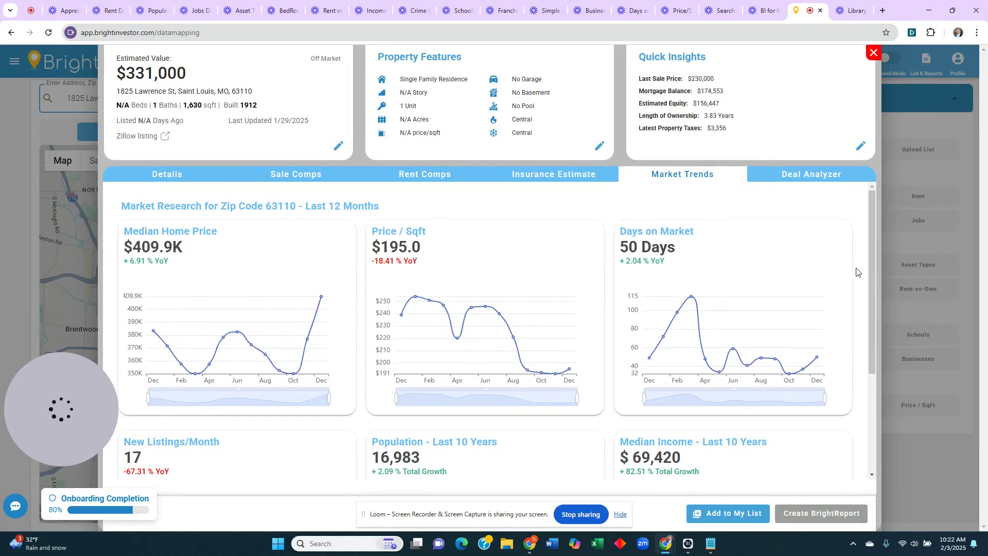
- In the Deal Analyzer, set purchase price 200000, management fee 10% and interest rate 4%
{"action": "left_click", "coordinate": [815, 177]}
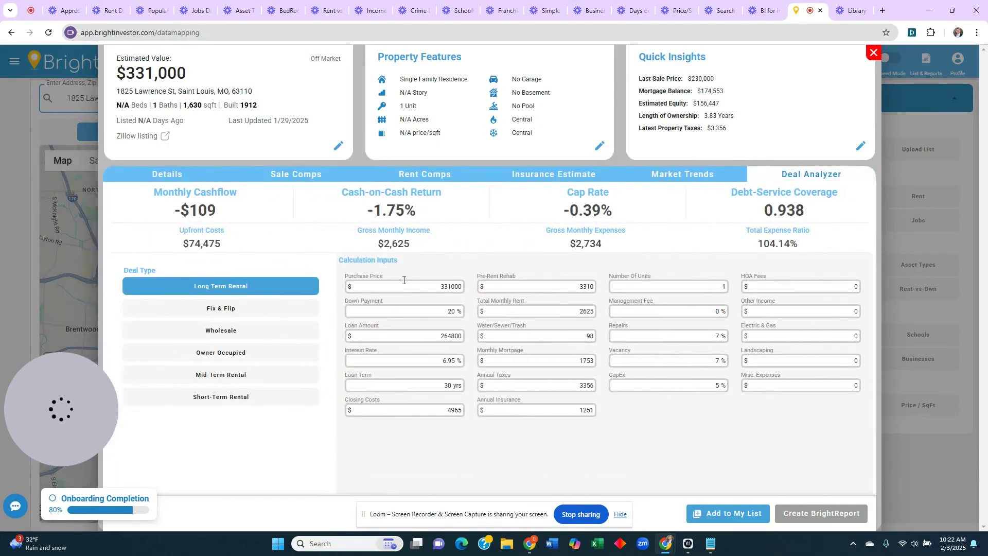
{"action": "left_click", "coordinate": [419, 288]}
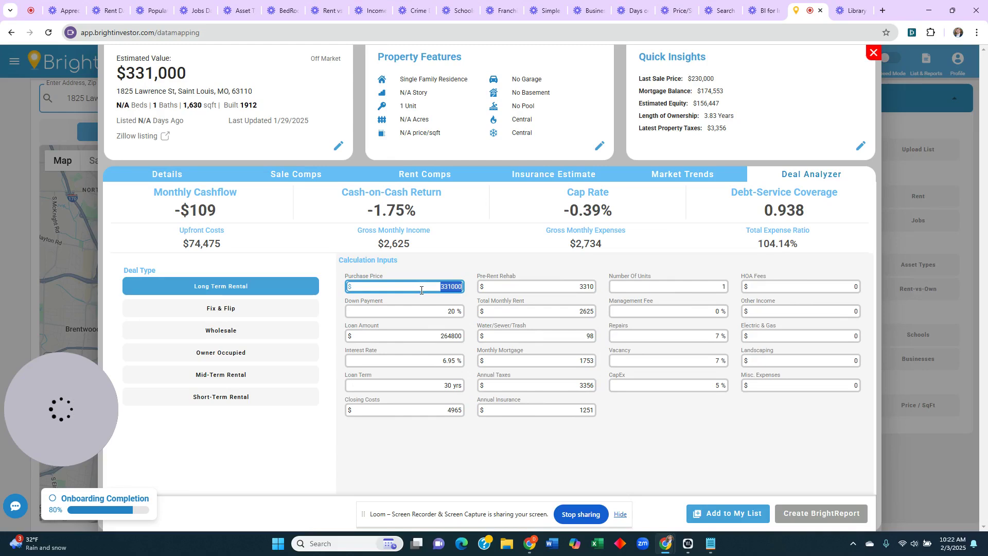
{"action": "type", "text": "200000"}
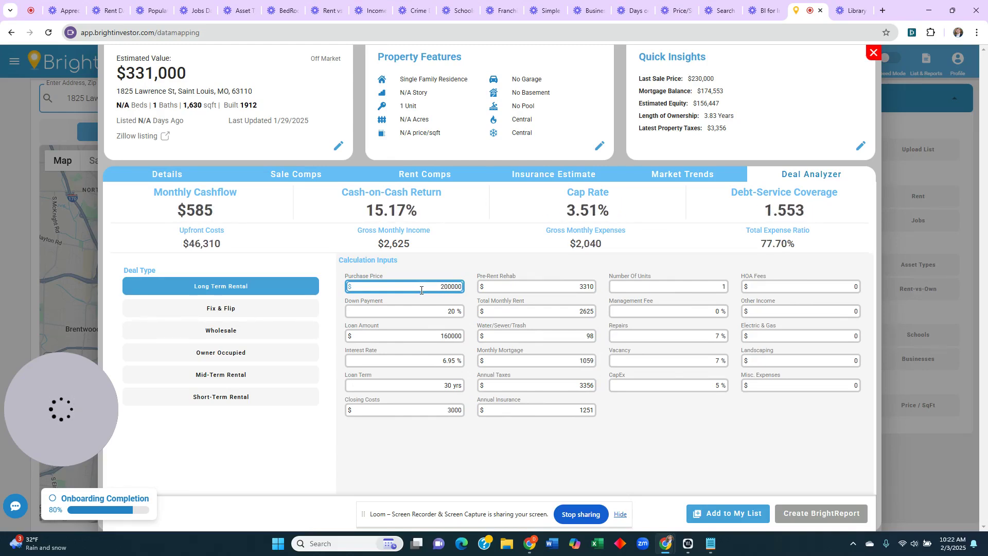
{"action": "left_click", "coordinate": [664, 316]}
{"action": "type", "text": "10"}
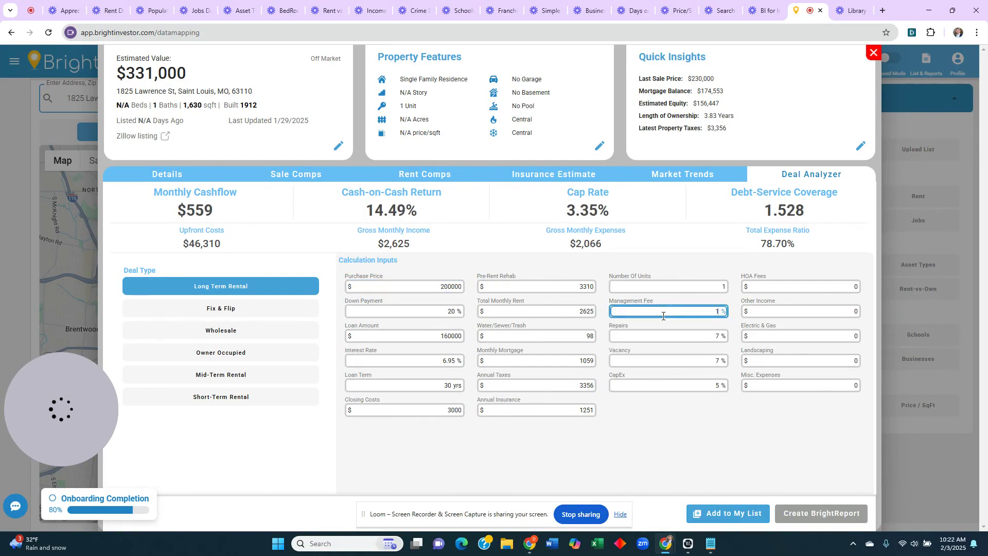
{"action": "left_click", "coordinate": [426, 358]}
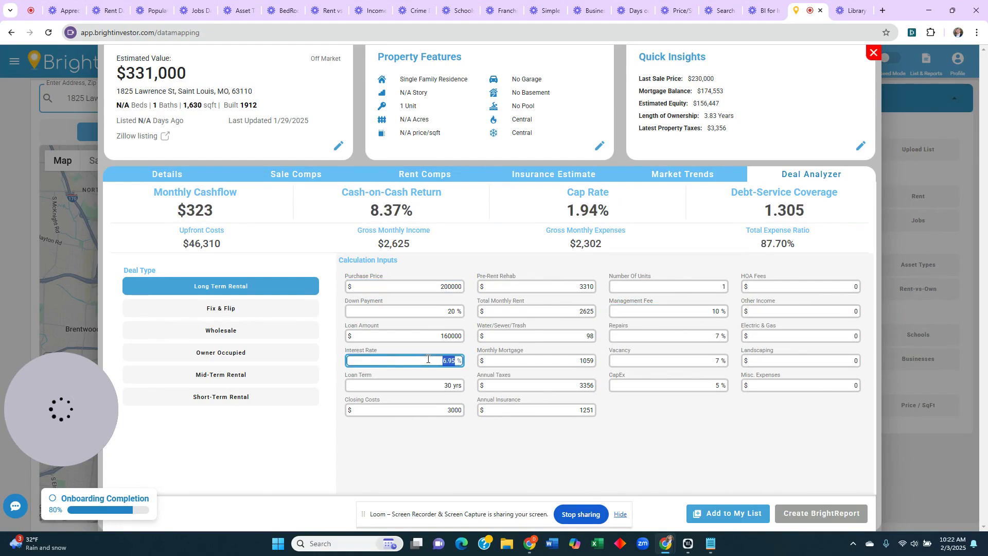
{"action": "type", "text": "4"}
{"action": "left_click", "coordinate": [652, 442]}
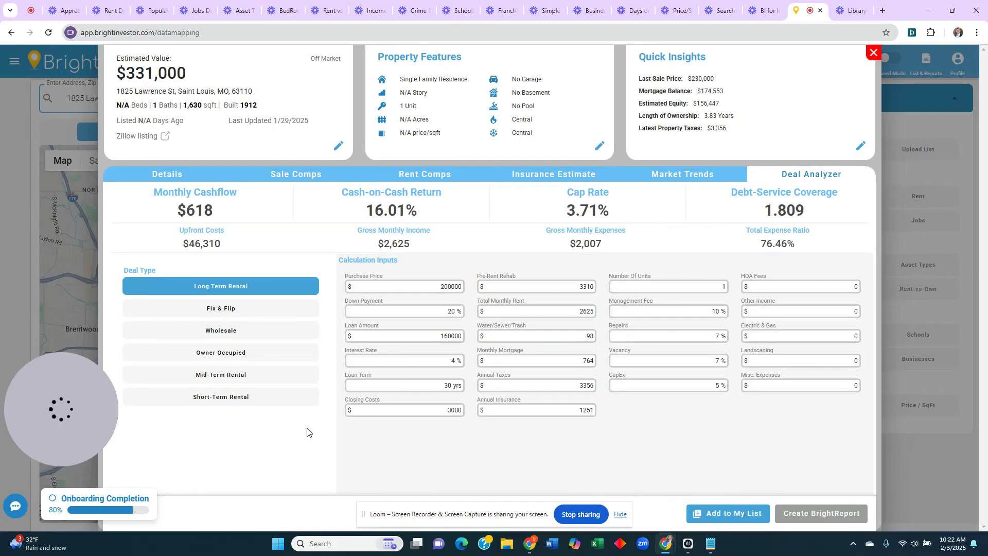
- Go back to Details and look over the loan info and property history
{"action": "left_click", "coordinate": [190, 176]}
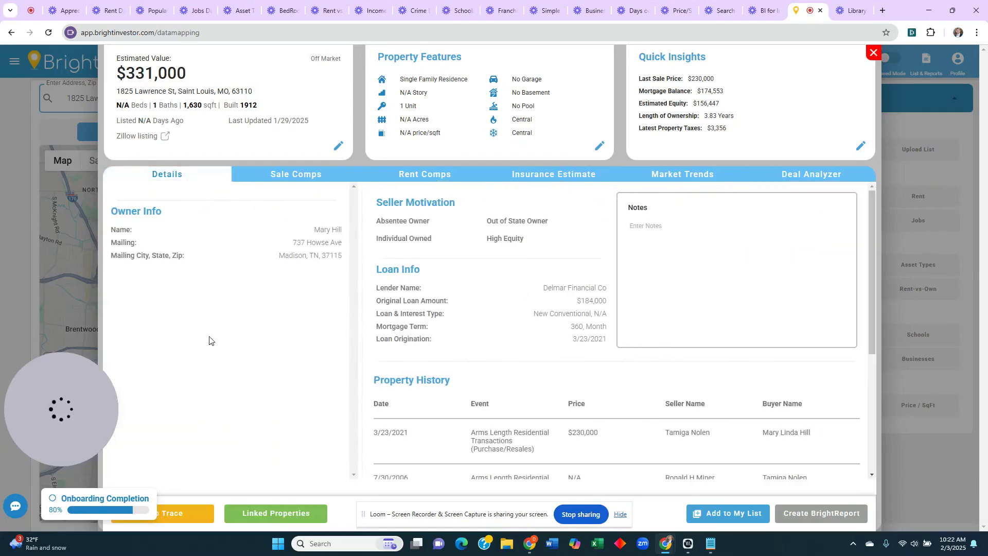
{"action": "scroll", "coordinate": [469, 371], "scroll_direction": "down", "scroll_amount": 3}
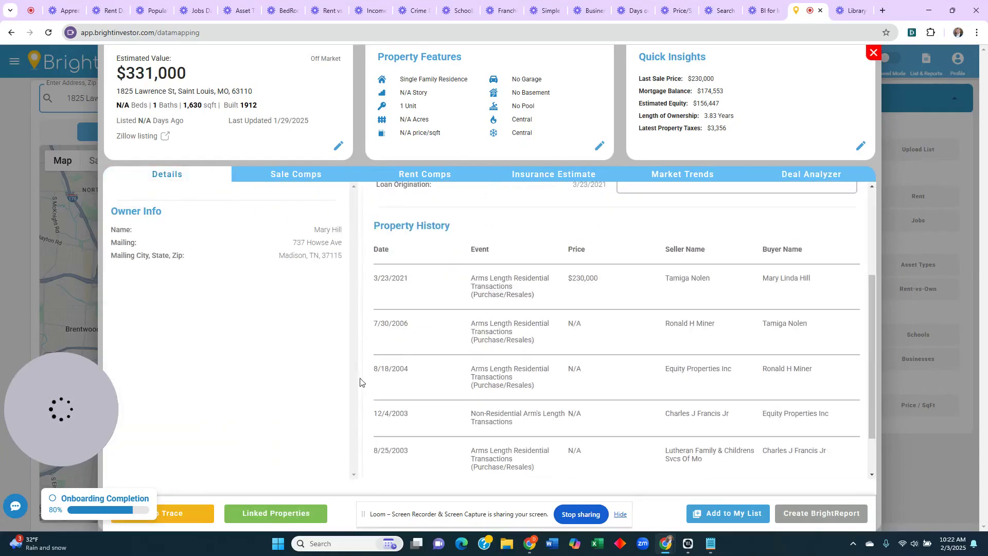
{"action": "scroll", "coordinate": [364, 381], "scroll_direction": "up", "scroll_amount": 2}
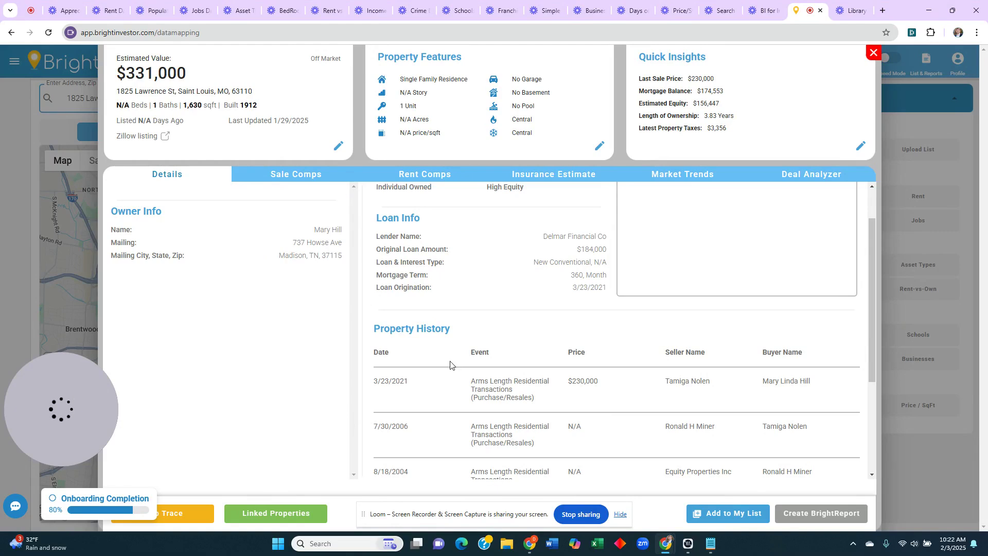
- Close the property window and open the saved Milwaukee duplex report from List and Reports
{"action": "left_click", "coordinate": [874, 53]}
{"action": "left_click", "coordinate": [926, 62]}
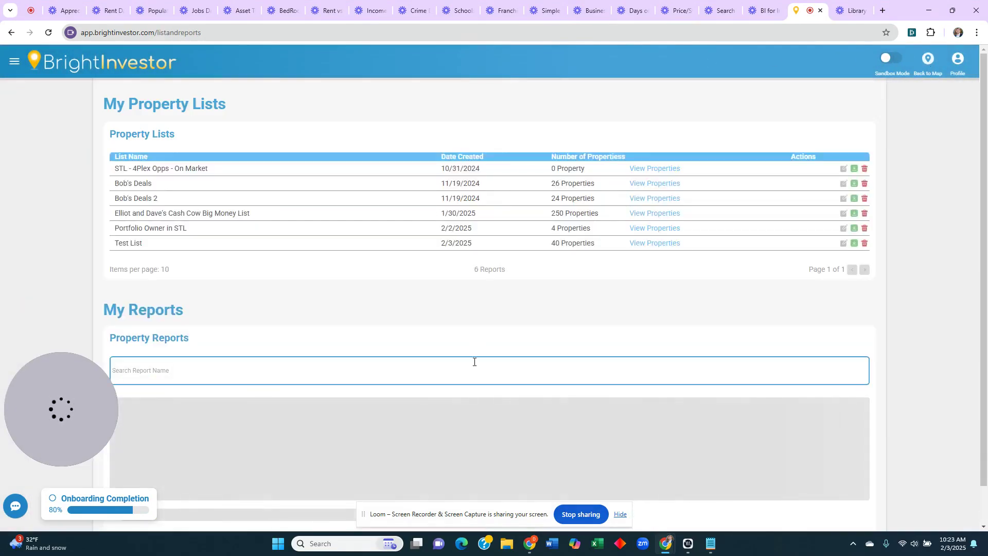
{"action": "mouse_move", "coordinate": [986, 160]}
{"action": "left_mouse_down"}
{"action": "mouse_move", "coordinate": [986, 276]}
{"action": "mouse_move", "coordinate": [986, 159]}
{"action": "left_mouse_up"}
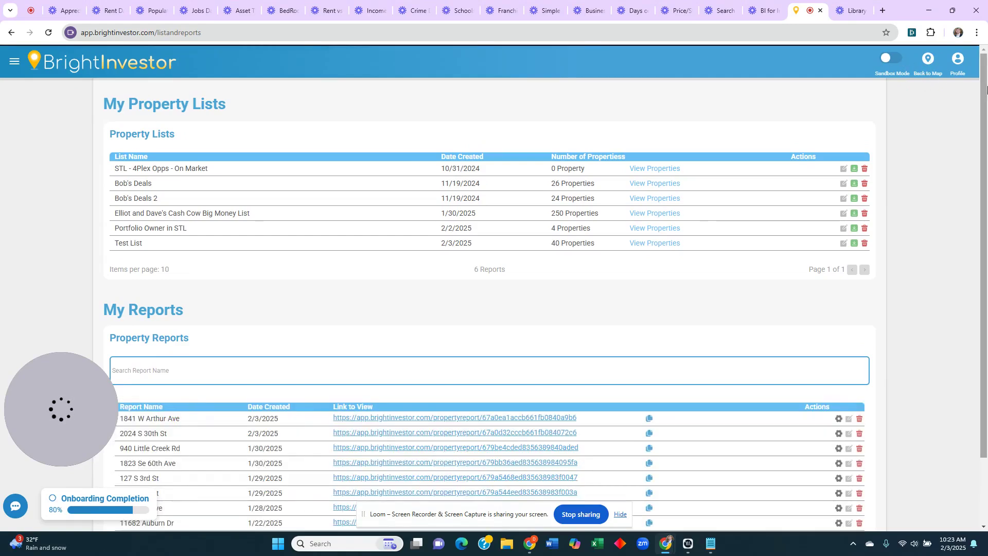
{"action": "left_click_drag", "start_coordinate": [987, 131], "coordinate": [987, 163]}
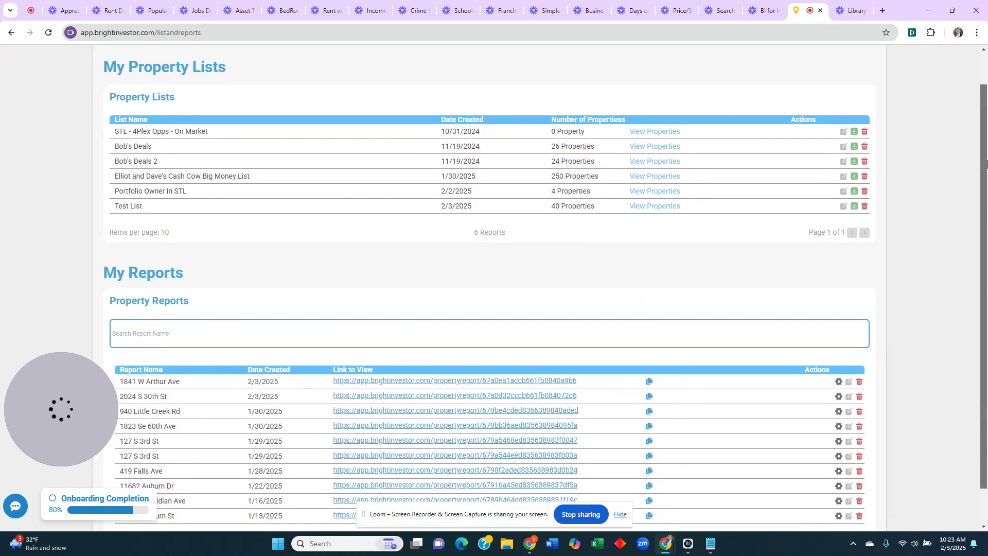
{"action": "scroll", "coordinate": [987, 238], "scroll_direction": "down", "scroll_amount": 1}
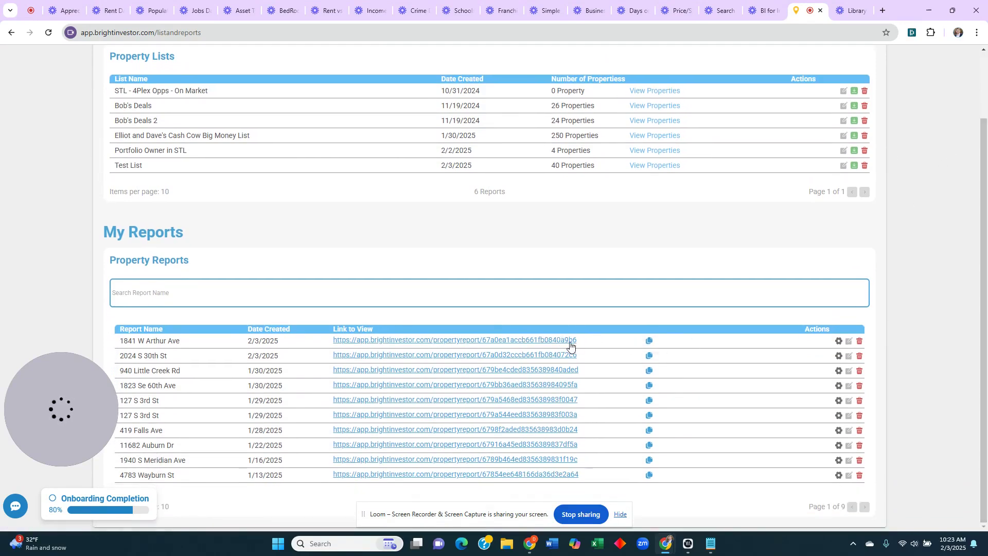
{"action": "left_click", "coordinate": [571, 344]}
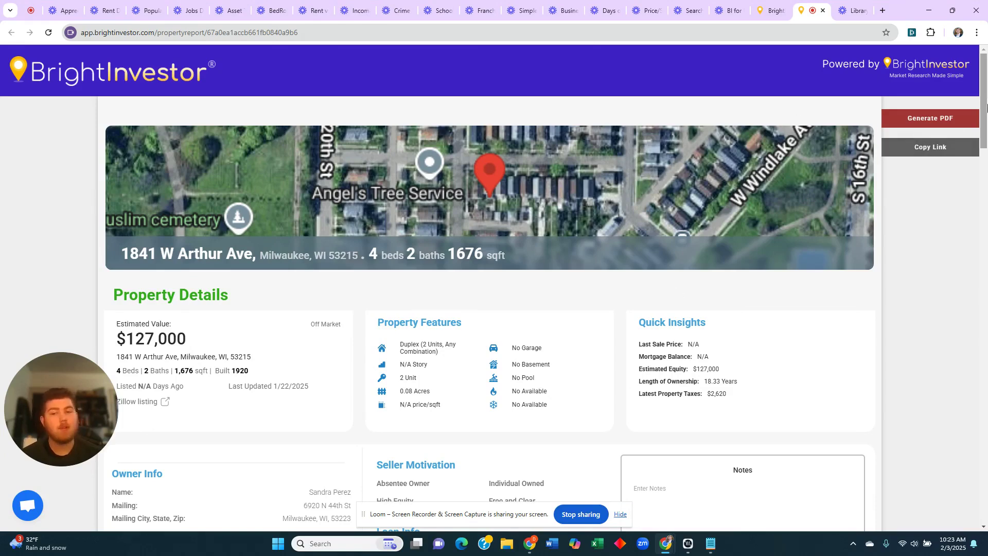
- Scroll to the Sales Comps table and uncheck the first two comparable sales
{"action": "scroll", "coordinate": [986, 107], "scroll_direction": "down", "scroll_amount": 4}
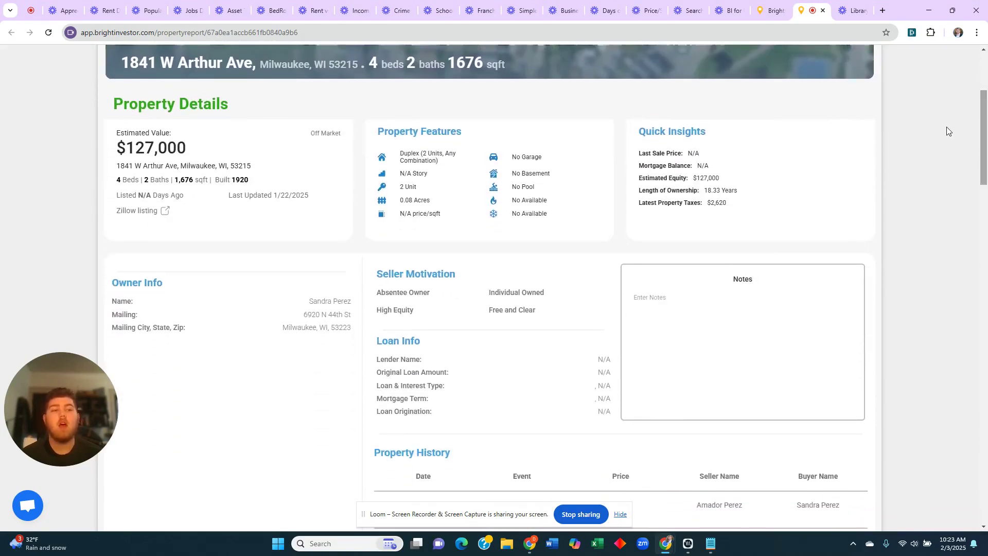
{"action": "scroll", "coordinate": [987, 117], "scroll_direction": "down", "scroll_amount": 2}
{"action": "scroll", "coordinate": [868, 243], "scroll_direction": "up", "scroll_amount": 1}
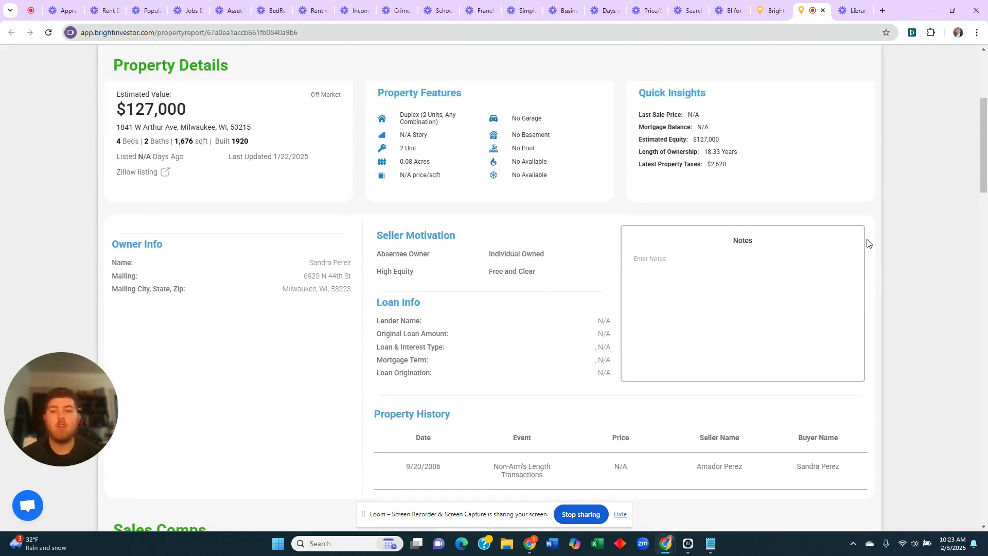
{"action": "scroll", "coordinate": [530, 218], "scroll_direction": "down", "scroll_amount": 1}
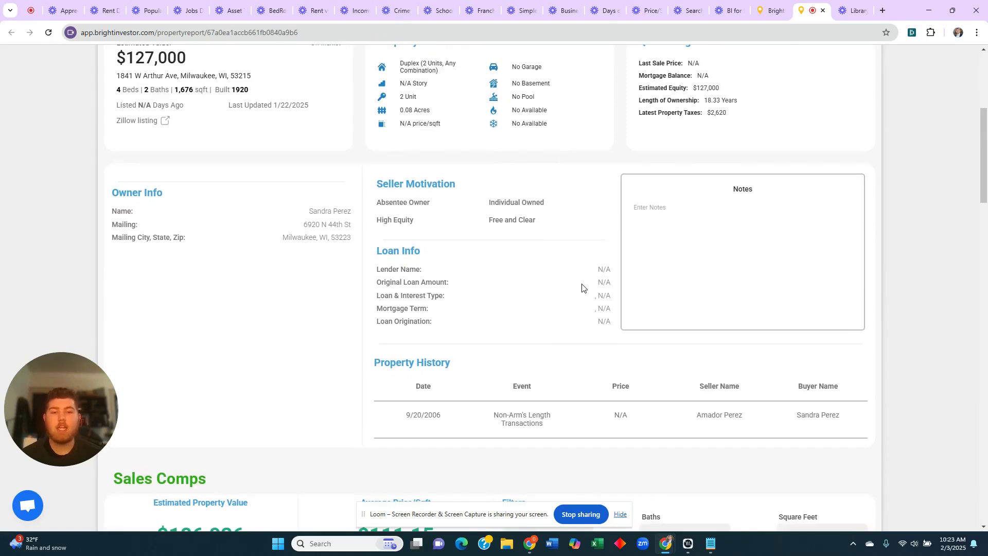
{"action": "scroll", "coordinate": [477, 289], "scroll_direction": "down", "scroll_amount": 7}
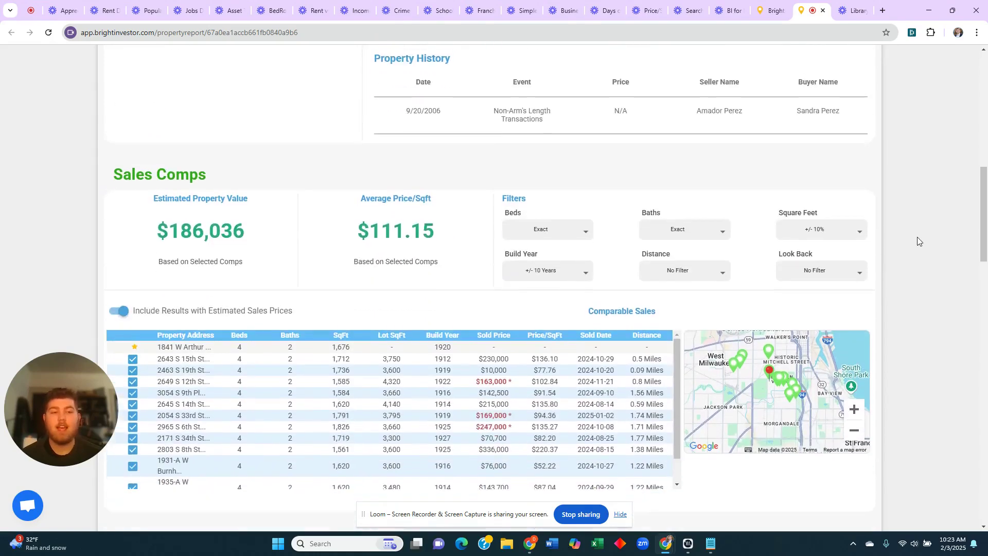
{"action": "scroll", "coordinate": [905, 243], "scroll_direction": "down", "scroll_amount": 1}
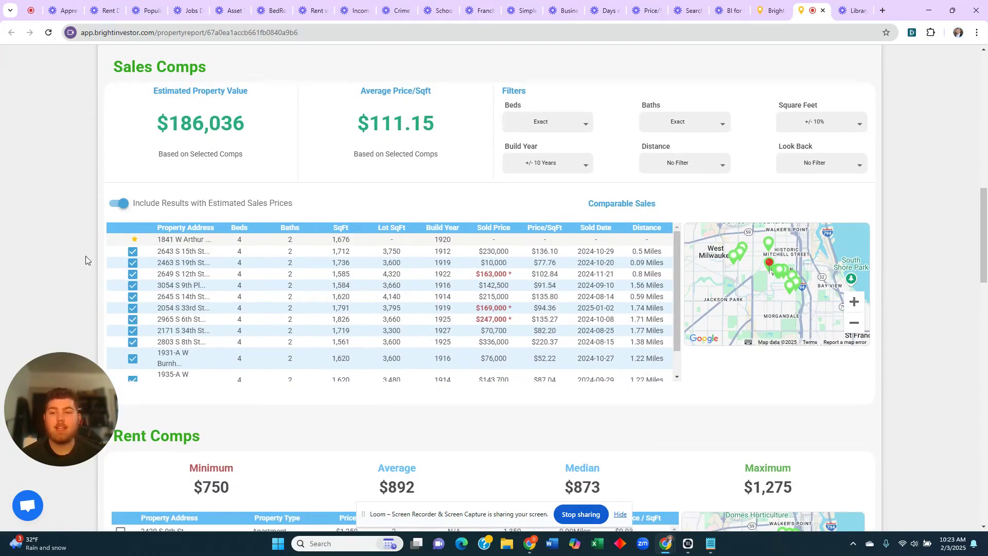
{"action": "left_click", "coordinate": [133, 251]}
{"action": "left_click", "coordinate": [133, 263]}
- Recheck the excluded comps so all comparable sales count again
{"action": "left_click", "coordinate": [133, 296]}
{"action": "left_click", "coordinate": [128, 260]}
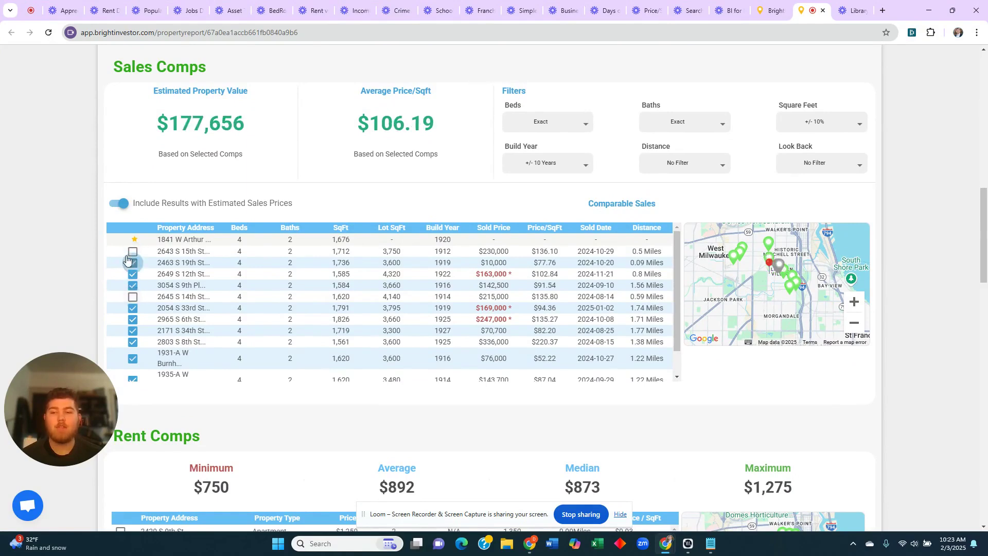
{"action": "left_click", "coordinate": [132, 251]}
{"action": "left_click", "coordinate": [133, 296]}
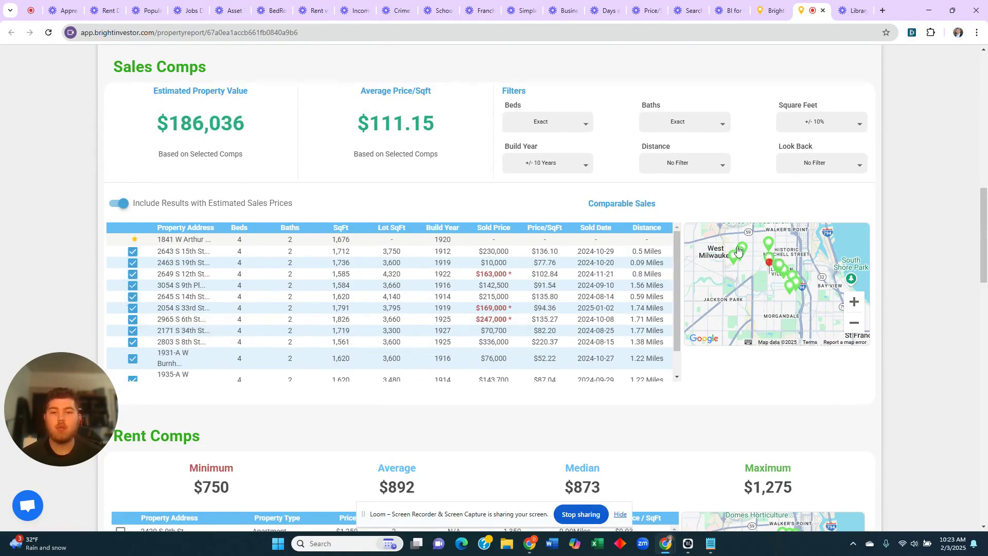
- In the Deal Analyzer, set water/sewer/trash and repairs both to 0
{"action": "scroll", "coordinate": [916, 242], "scroll_direction": "down", "scroll_amount": 6}
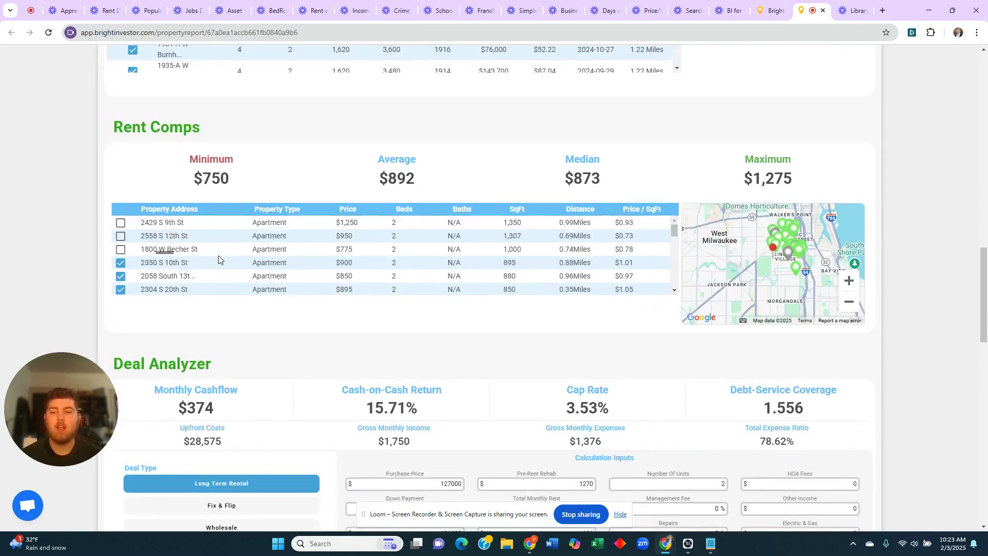
{"action": "scroll", "coordinate": [219, 255], "scroll_direction": "down", "scroll_amount": 5}
{"action": "scroll", "coordinate": [218, 256], "scroll_direction": "up", "scroll_amount": 5}
{"action": "scroll", "coordinate": [907, 227], "scroll_direction": "down", "scroll_amount": 5}
{"action": "double_click", "coordinate": [566, 256]}
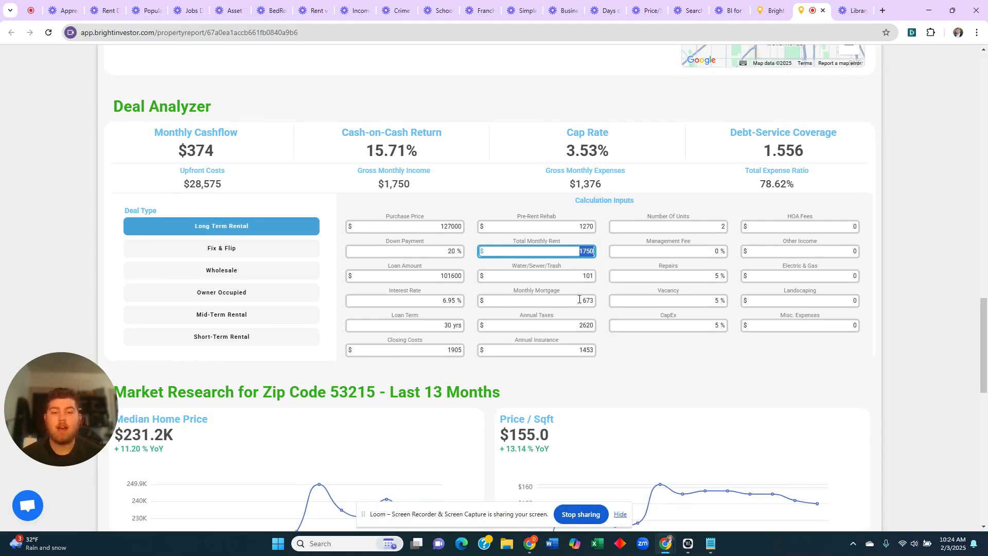
{"action": "double_click", "coordinate": [575, 277]}
{"action": "type", "text": "0"}
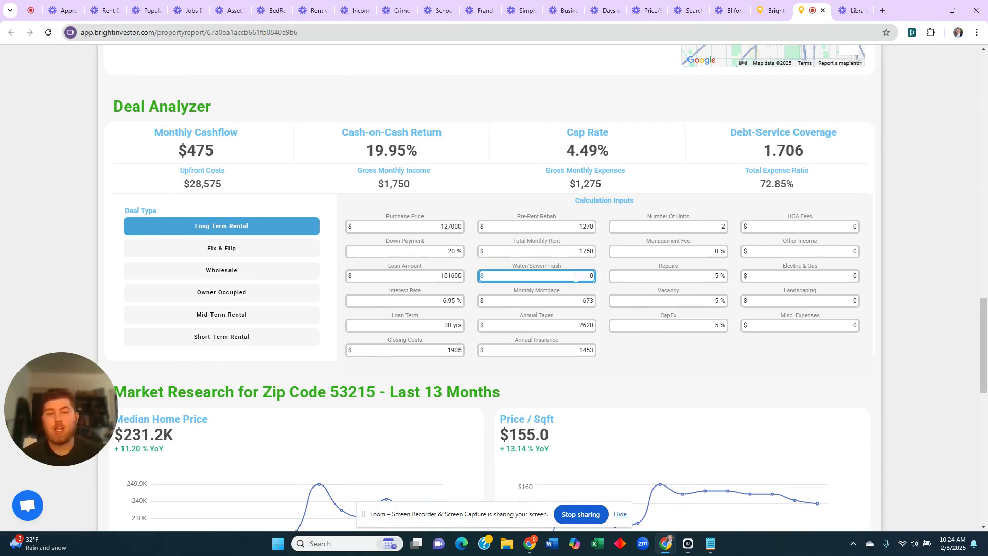
{"action": "double_click", "coordinate": [694, 278]}
{"action": "type", "text": "0"}
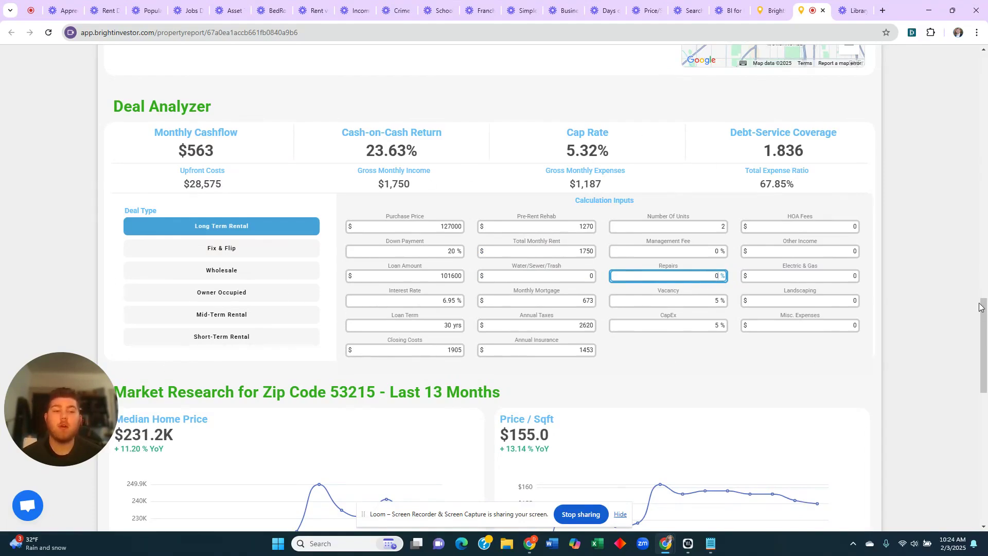
{"action": "left_click_drag", "start_coordinate": [980, 307], "coordinate": [980, 437]}
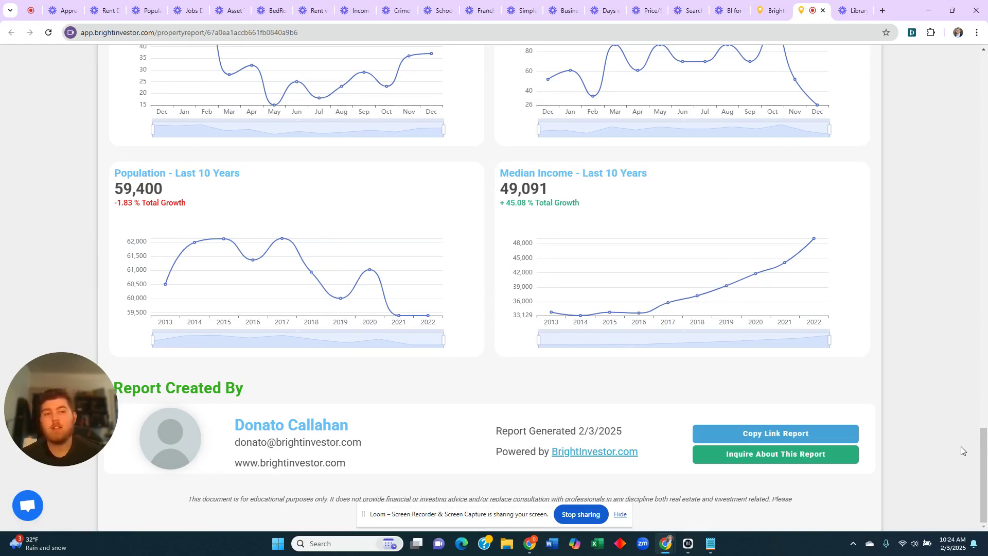
{"action": "left_click_drag", "start_coordinate": [985, 494], "coordinate": [985, 118]}
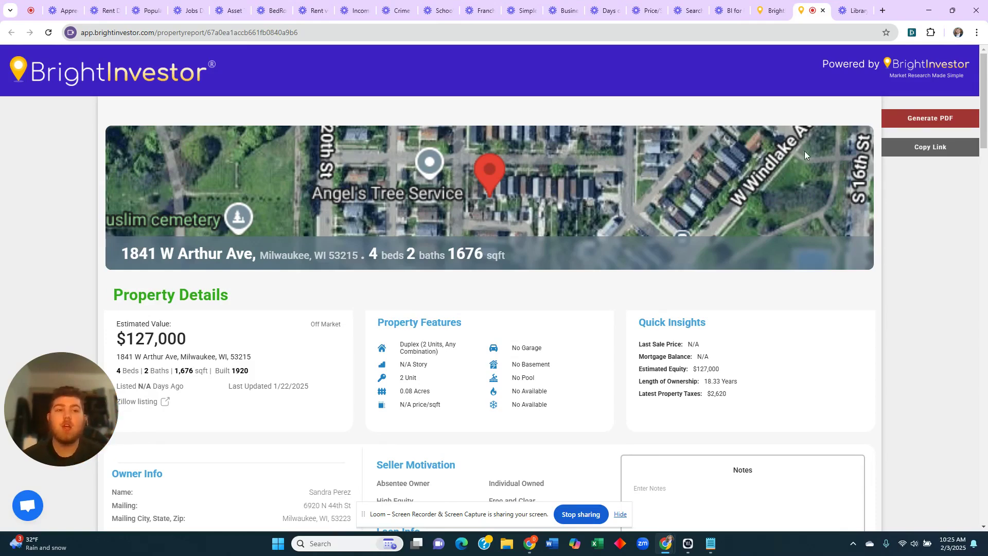
- Return from the Milwaukee report to List and Reports and back to the data map
{"action": "left_click", "coordinate": [768, 14]}
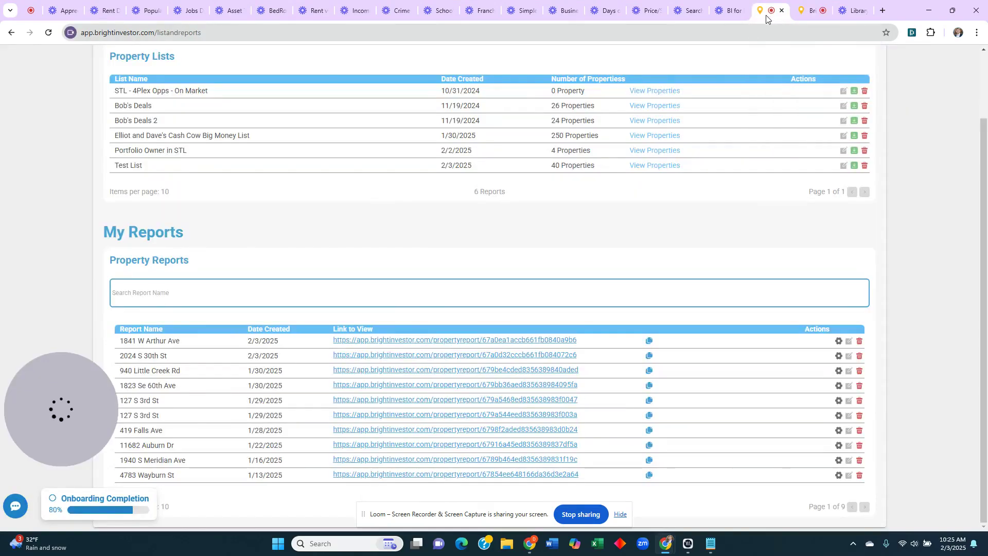
{"action": "left_click", "coordinate": [806, 12]}
{"action": "left_click", "coordinate": [772, 15]}
{"action": "scroll", "coordinate": [882, 170], "scroll_direction": "up", "scroll_amount": 1}
{"action": "scroll", "coordinate": [882, 170], "scroll_direction": "up", "scroll_amount": 1}
{"action": "left_click", "coordinate": [923, 61]}
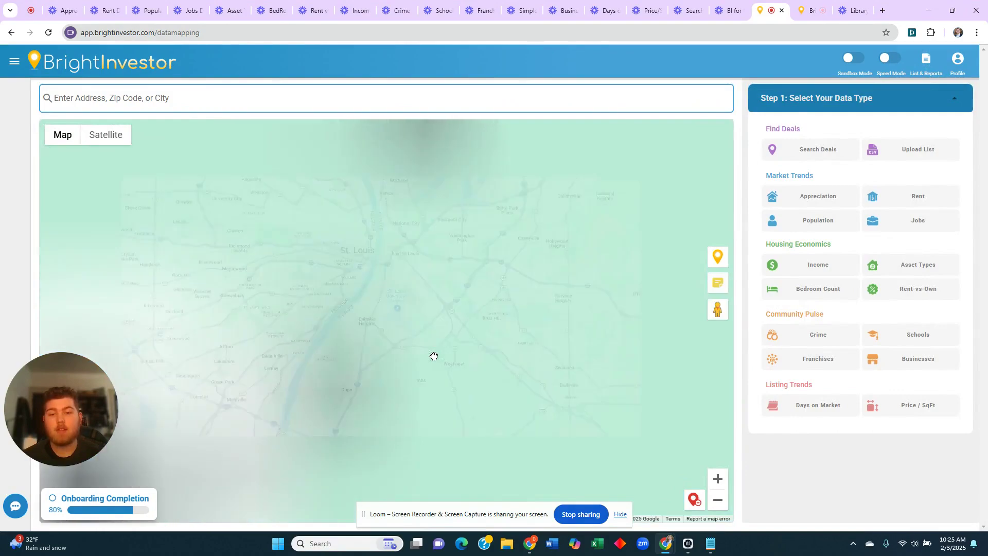
- Centre the map on Columbus, OH, dismiss the details prompt, and map Appreciation
{"action": "scroll", "coordinate": [468, 317], "scroll_direction": "down", "scroll_amount": 1}
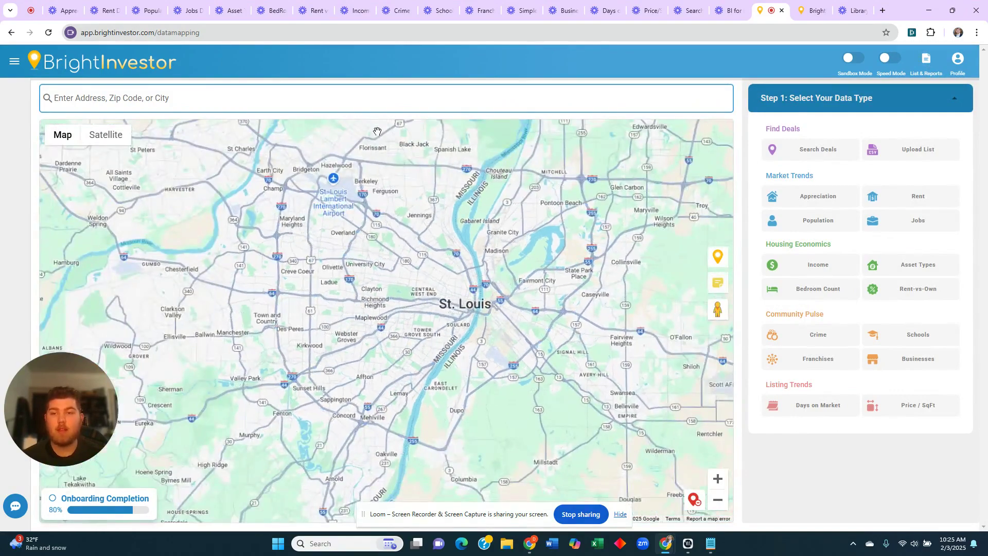
{"action": "left_click", "coordinate": [378, 100]}
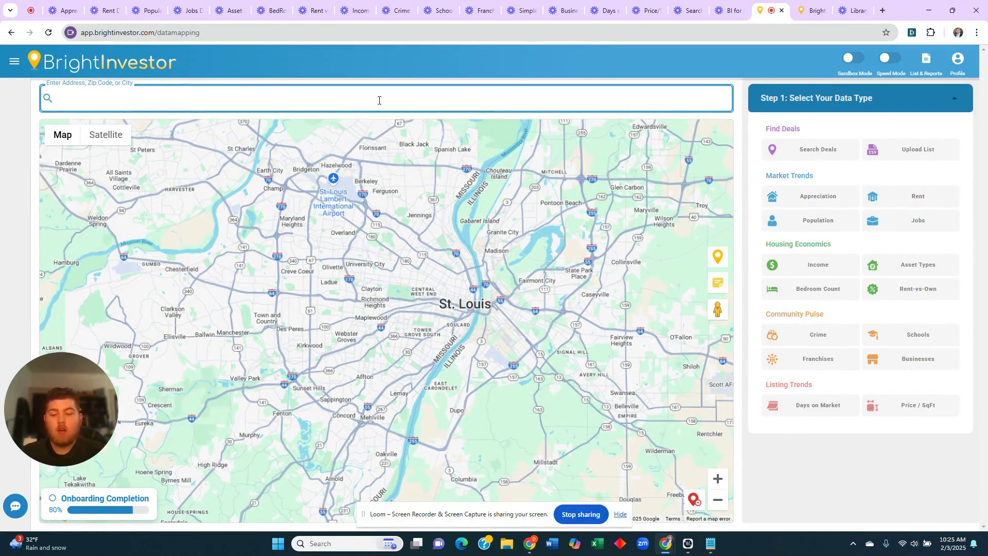
{"action": "type", "text": "columbus"}
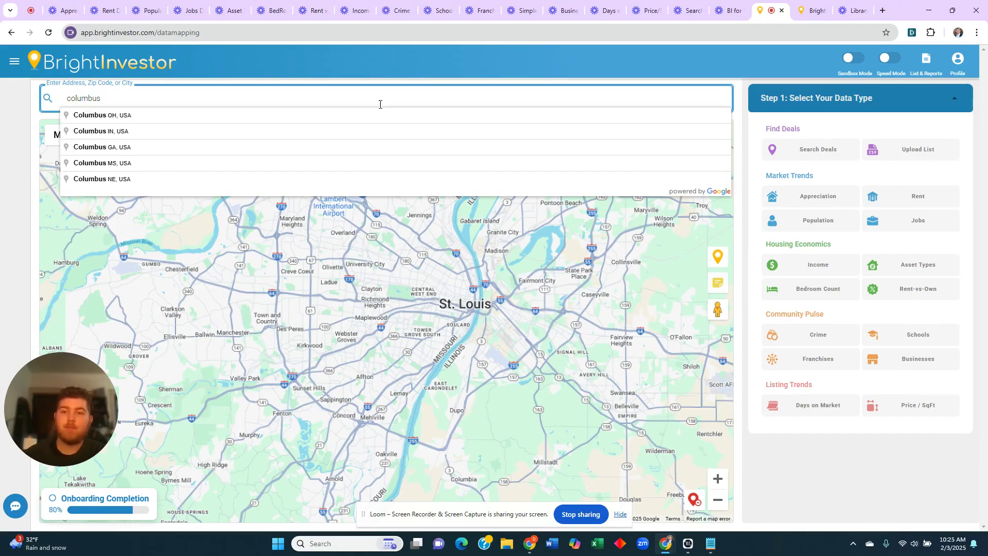
{"action": "left_click", "coordinate": [380, 112]}
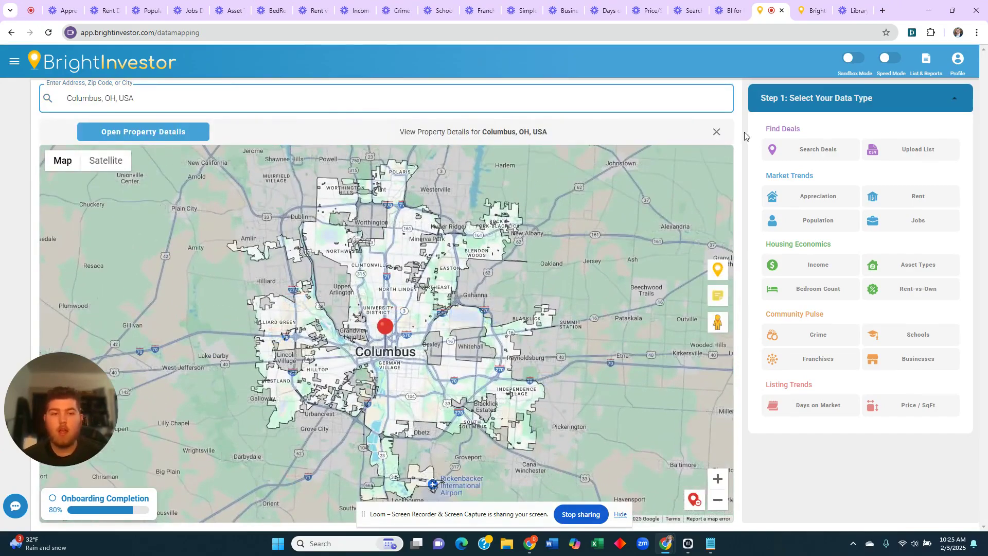
{"action": "left_click", "coordinate": [717, 132]}
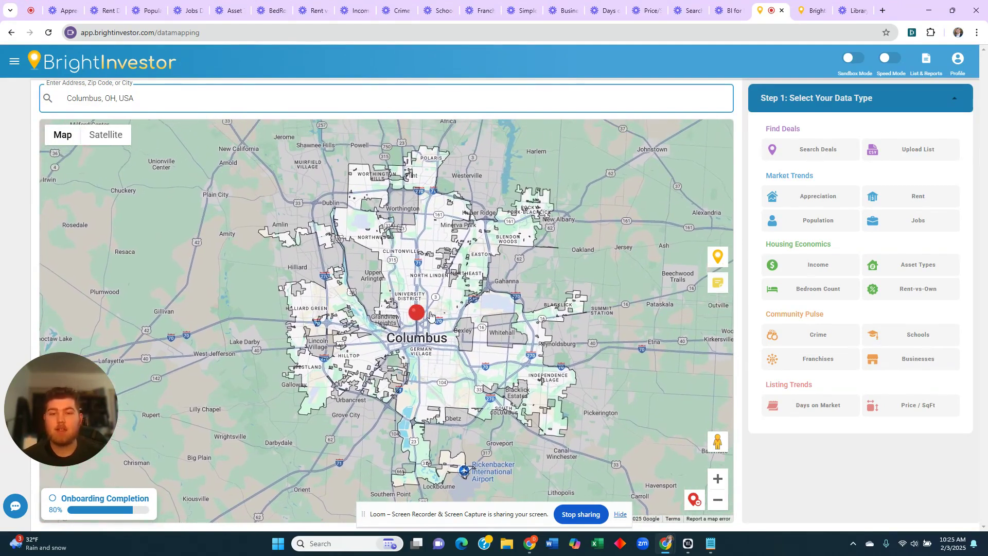
{"action": "left_click", "coordinate": [808, 196]}
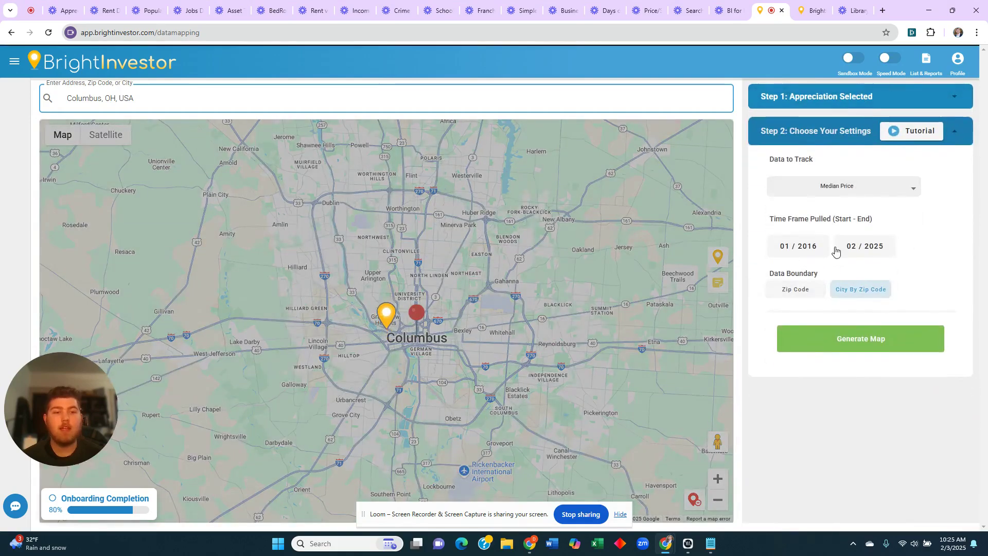
- Generate the Columbus appreciation map by zip code and drop a location pin onto the map
{"action": "left_click", "coordinate": [845, 341]}
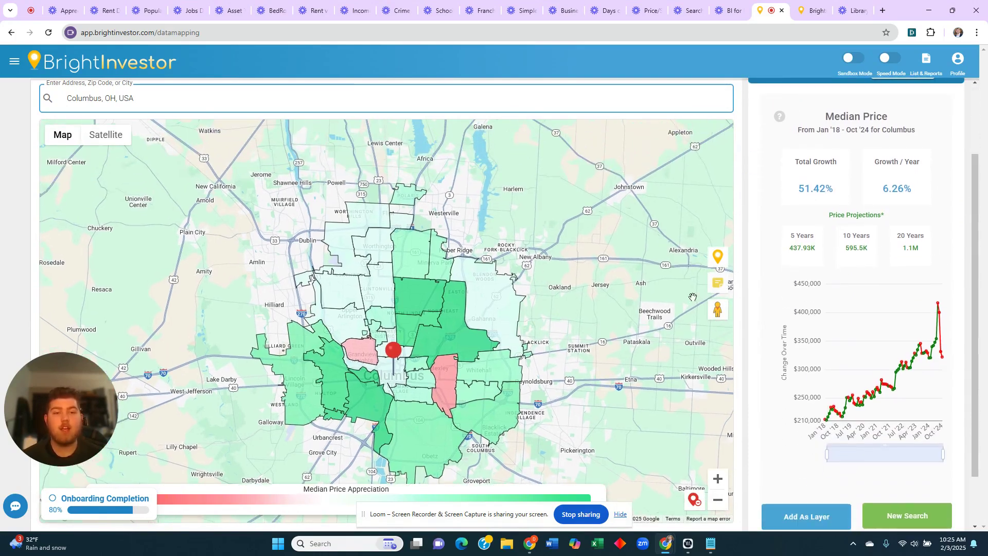
{"action": "mouse_move", "coordinate": [409, 300]}
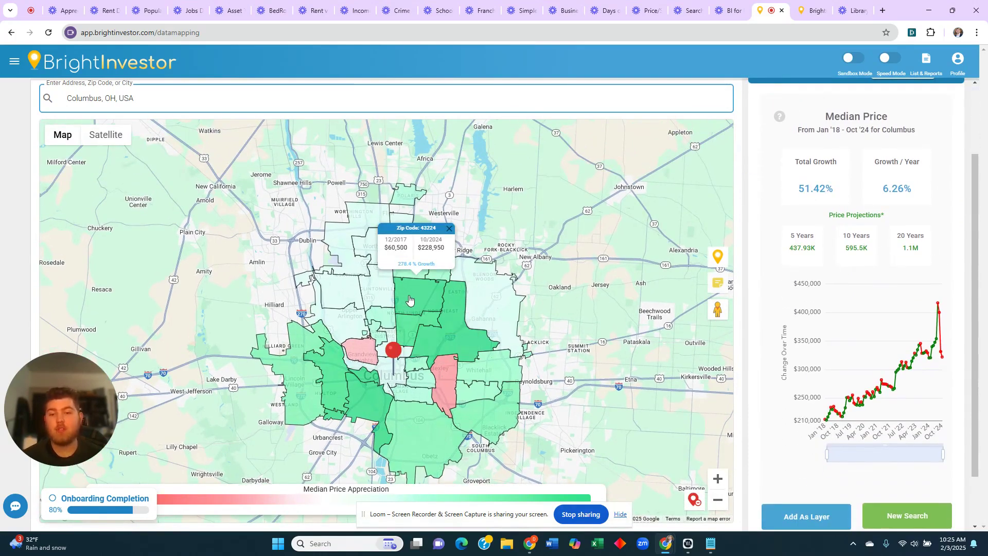
{"action": "left_click_drag", "start_coordinate": [413, 305], "coordinate": [423, 273]}
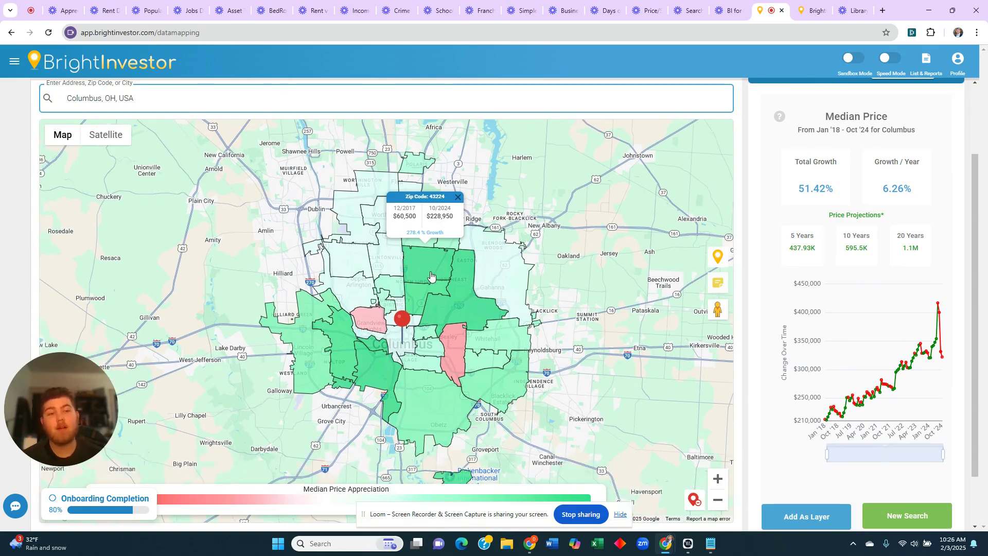
{"action": "left_click_drag", "start_coordinate": [718, 256], "coordinate": [416, 257]}
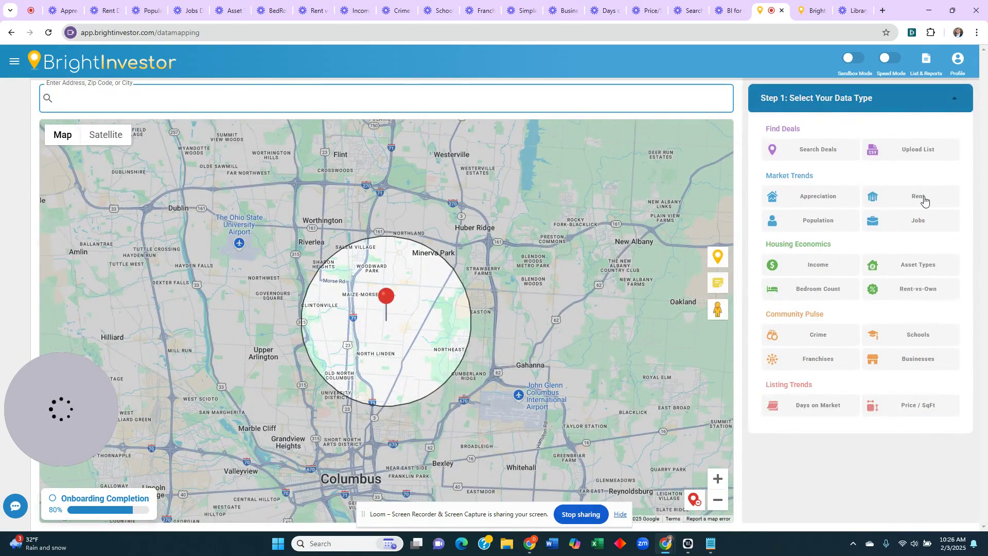
- Generate a Rent Growth map for 3-bedroom, 1.5+ bathroom homes
{"action": "left_click", "coordinate": [923, 197]}
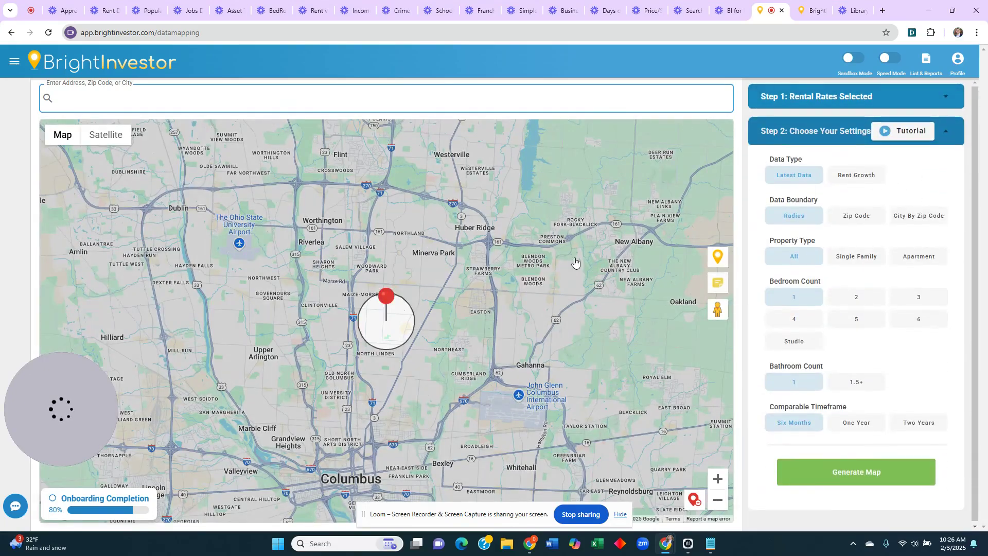
{"action": "left_click", "coordinate": [860, 179]}
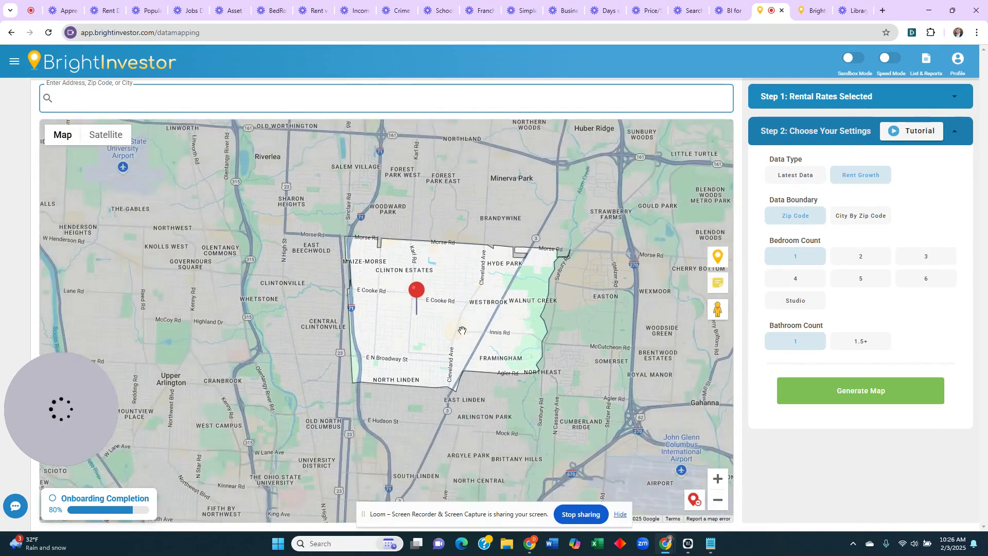
{"action": "left_click", "coordinate": [923, 267]}
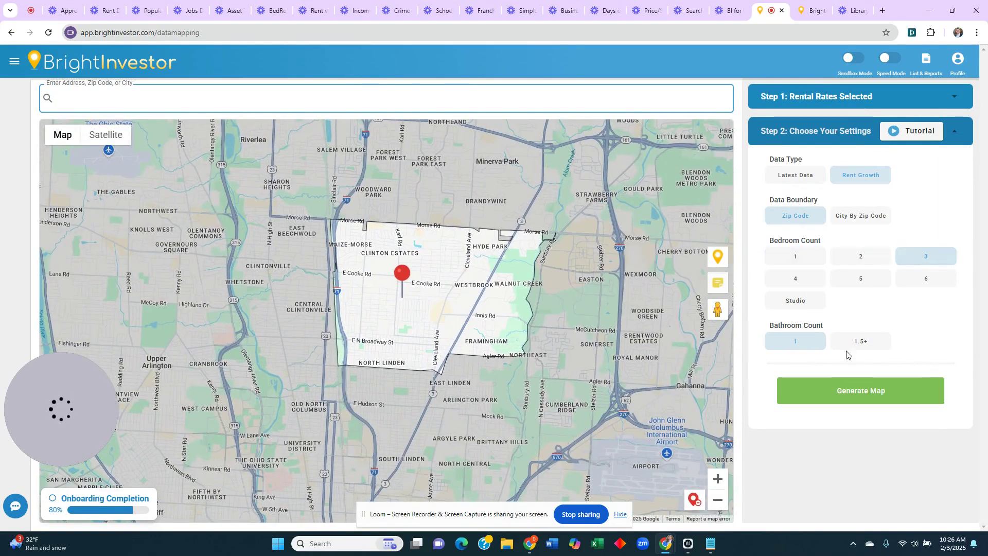
{"action": "left_click", "coordinate": [860, 341]}
{"action": "left_click", "coordinate": [858, 394]}
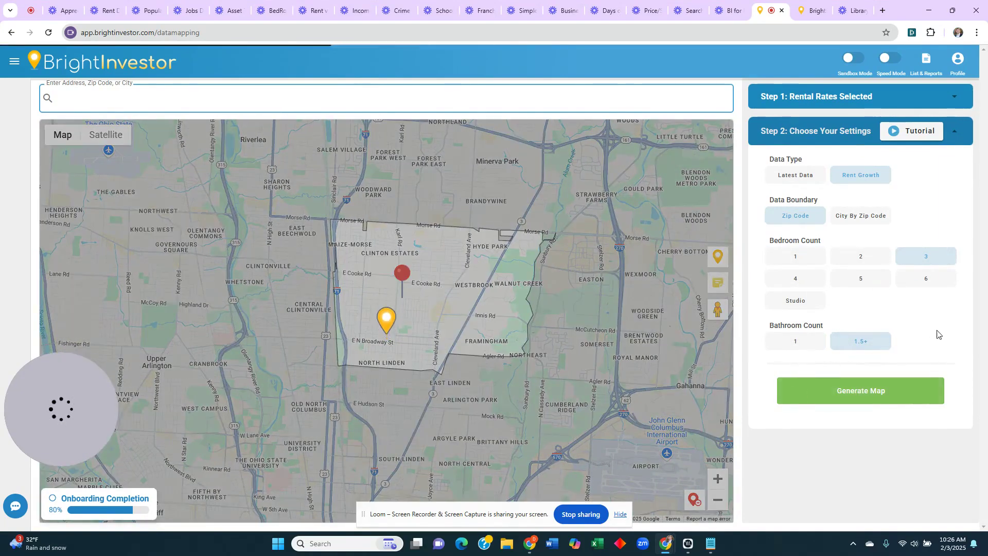
- Review the 43224 rent growth chart: $1,566 average rent, up 16.44% since 03/2022
{"action": "scroll", "coordinate": [925, 239], "scroll_direction": "down", "scroll_amount": 2}
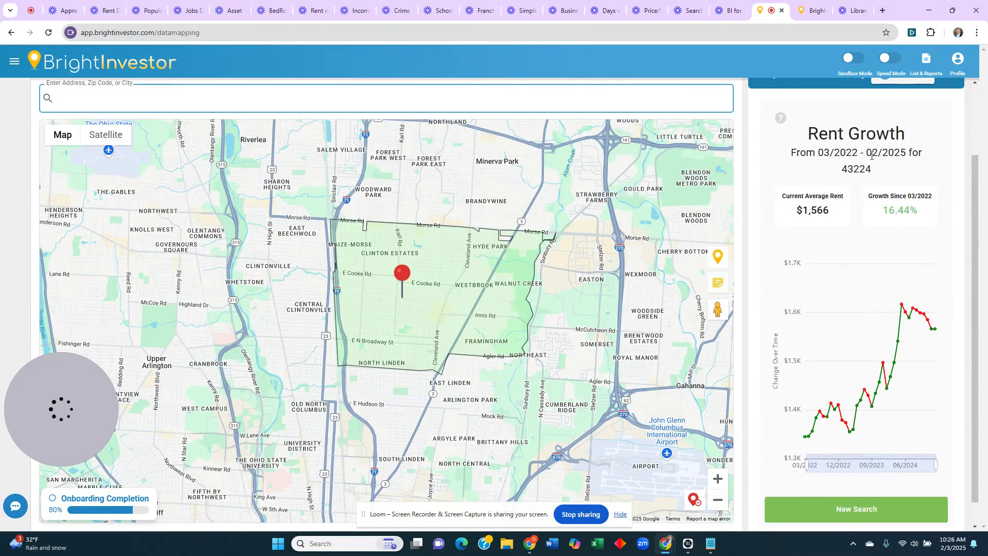
{"action": "mouse_move", "coordinate": [916, 313]}
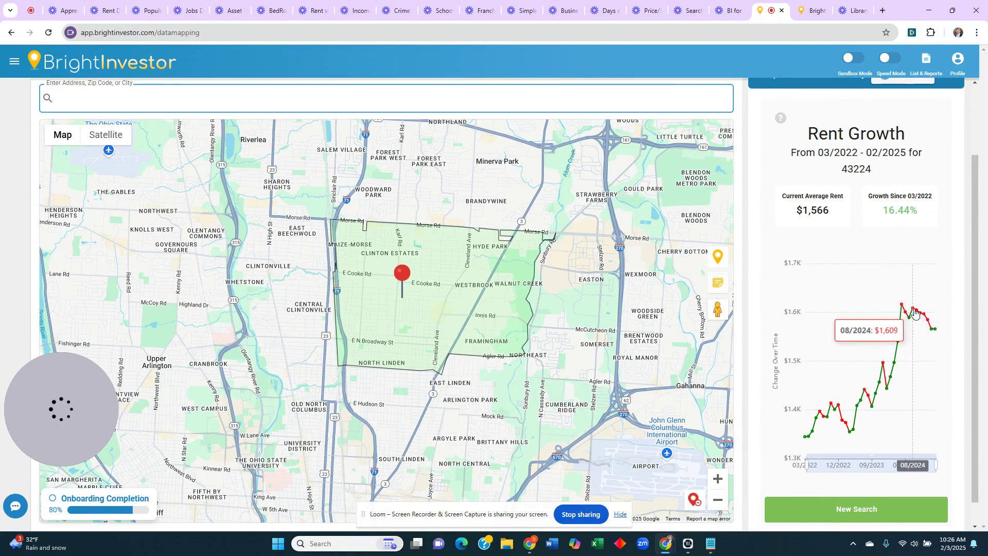
{"action": "mouse_move", "coordinate": [935, 332]}
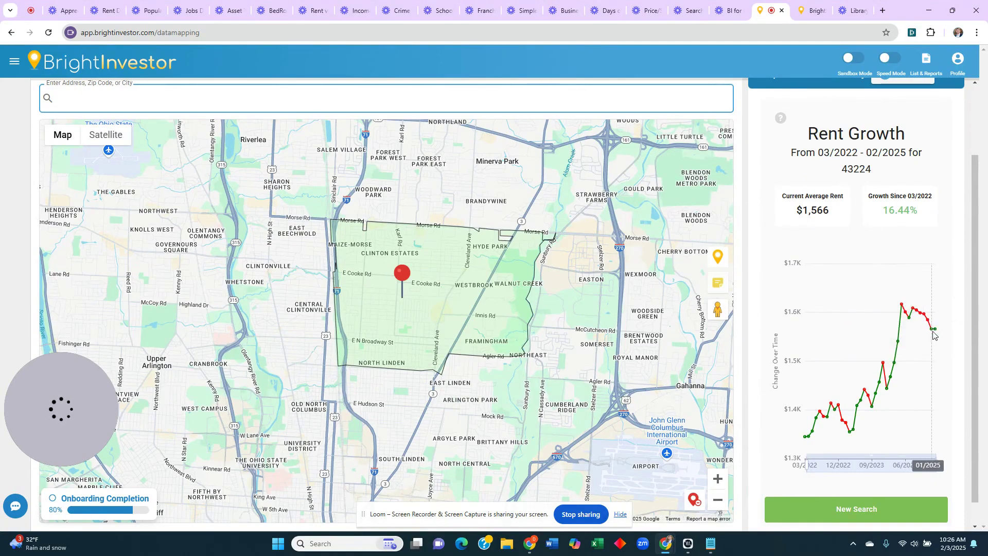
{"action": "left_click_drag", "start_coordinate": [562, 320], "coordinate": [544, 336]}
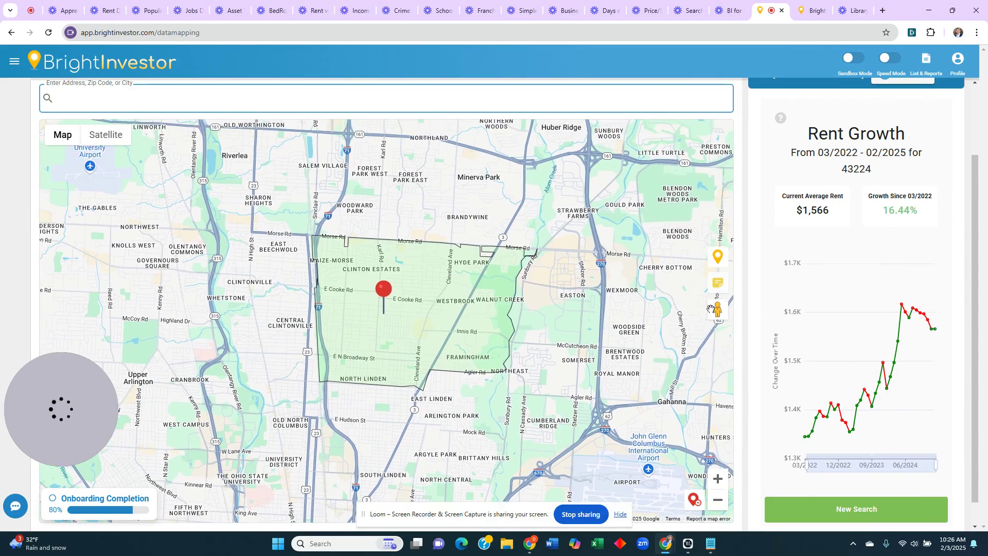
{"action": "scroll", "coordinate": [884, 134], "scroll_direction": "up", "scroll_amount": 3}
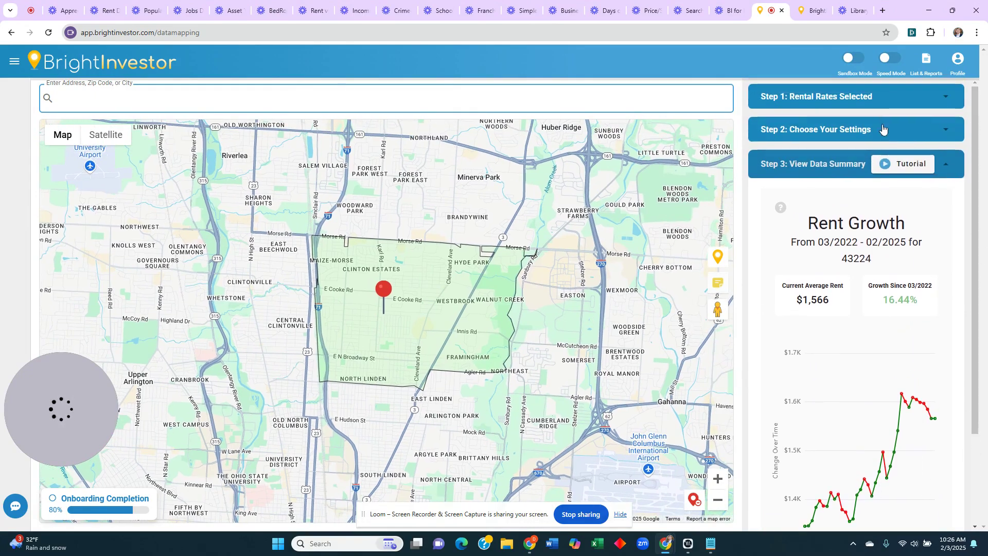
- Generate a Single Family 3-bed, 1.5+ bath rent summary and download the RentOMeter Pro Report
{"action": "left_click", "coordinate": [867, 109]}
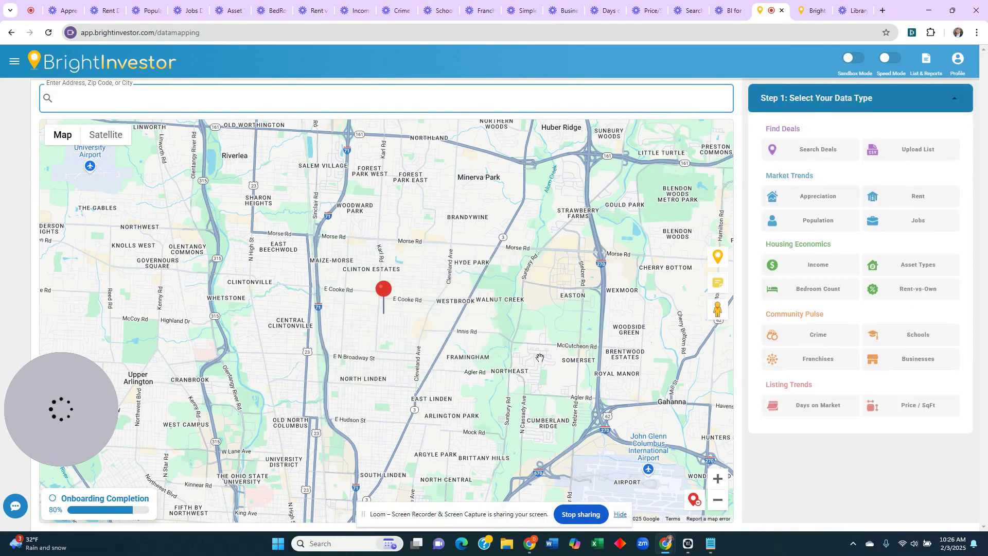
{"action": "left_click", "coordinate": [911, 196]}
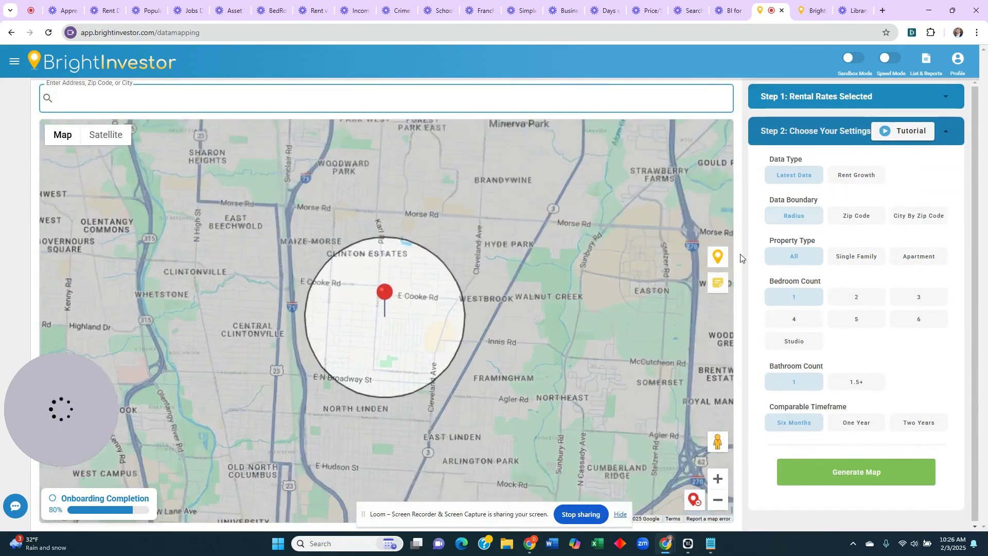
{"action": "left_click", "coordinate": [874, 260]}
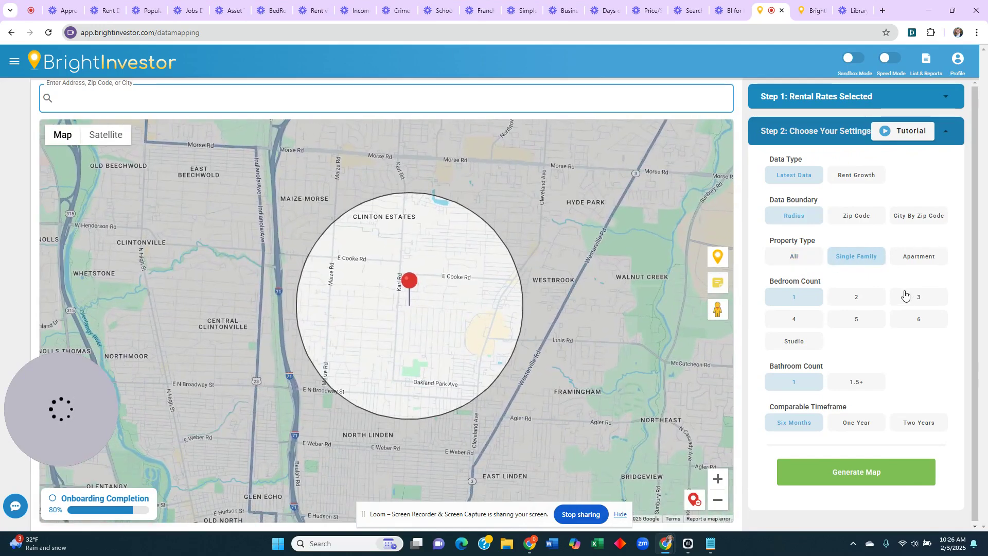
{"action": "left_click", "coordinate": [905, 296]}
{"action": "left_click", "coordinate": [851, 389]}
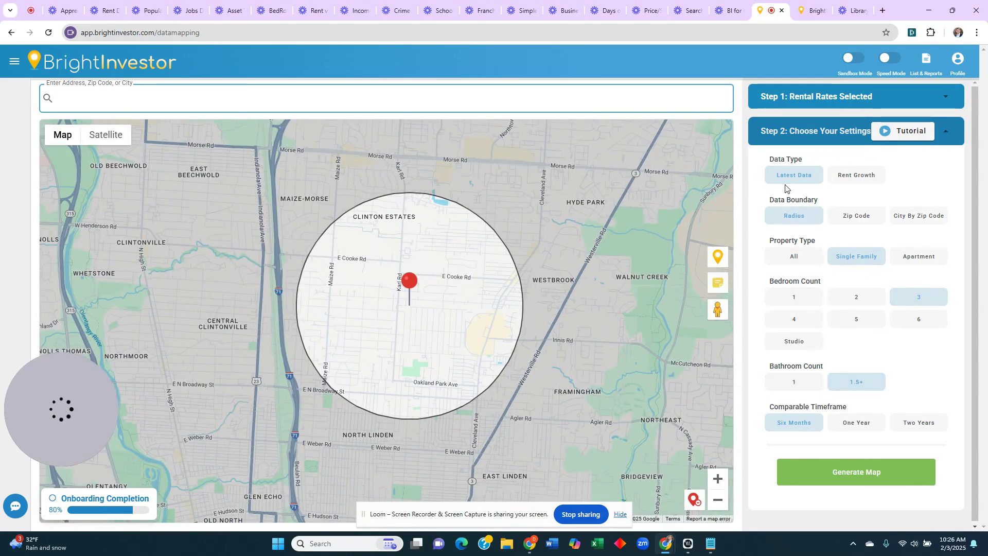
{"action": "left_click", "coordinate": [878, 480]}
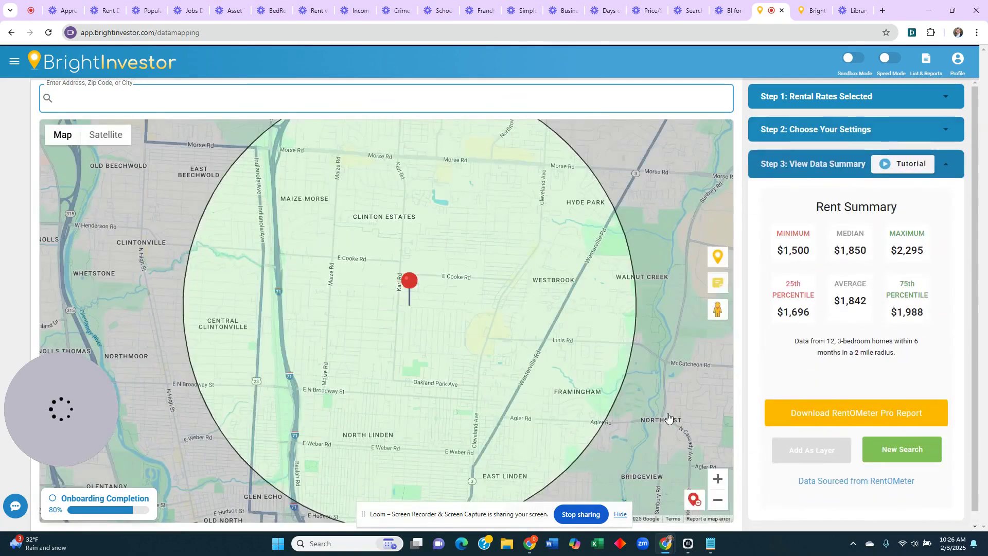
{"action": "left_click_drag", "start_coordinate": [489, 370], "coordinate": [509, 366]}
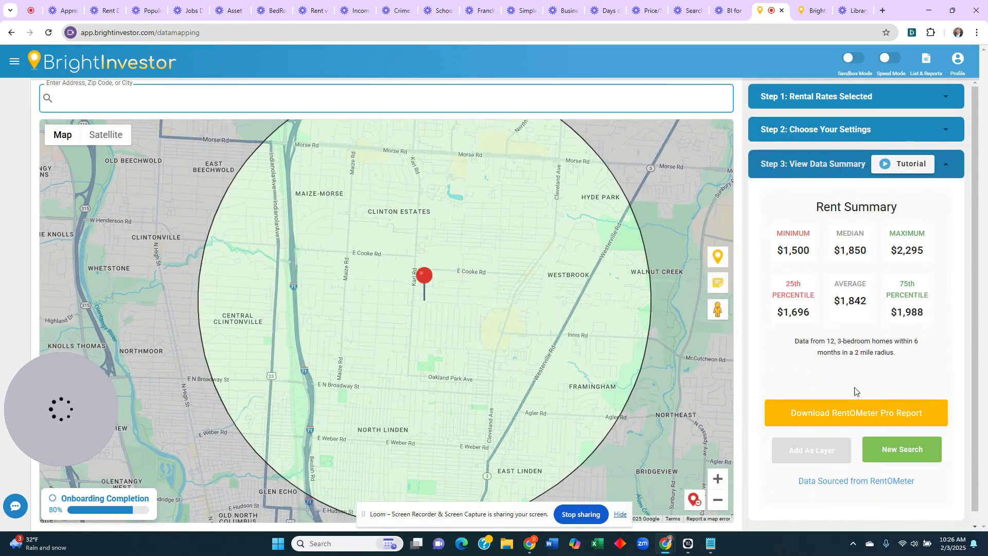
{"action": "left_click", "coordinate": [839, 412]}
- Allow the blocked Rentometer PDF, view page 2's comparables, then return to BrightInvestor's data types
{"action": "left_click", "coordinate": [845, 34]}
{"action": "left_click", "coordinate": [814, 77]}
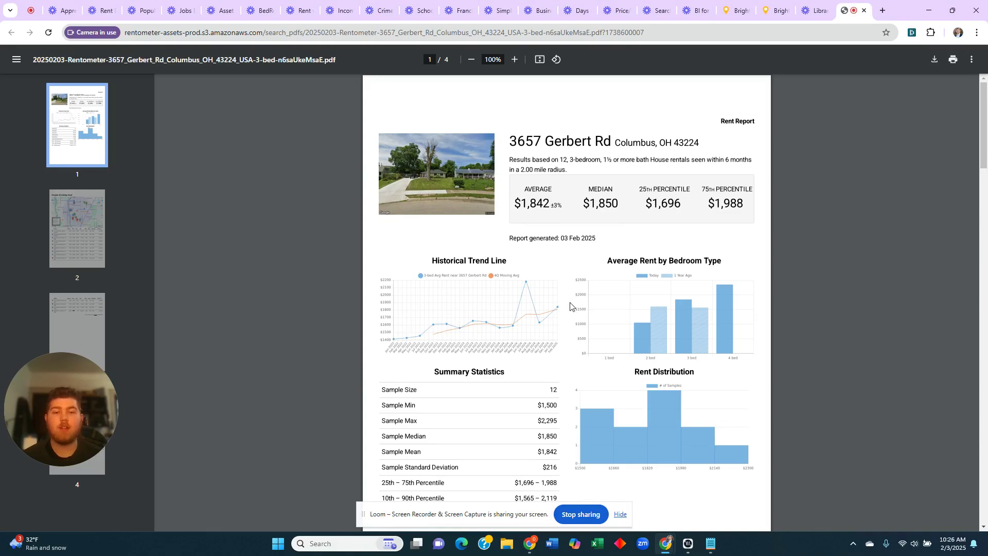
{"action": "scroll", "coordinate": [570, 306], "scroll_direction": "down", "scroll_amount": 12}
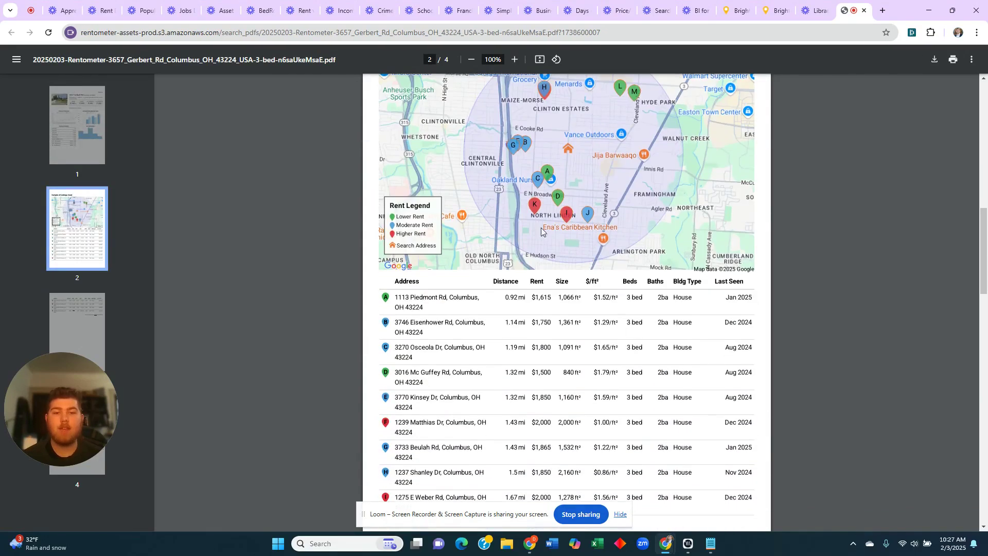
{"action": "scroll", "coordinate": [559, 288], "scroll_direction": "down", "scroll_amount": 2}
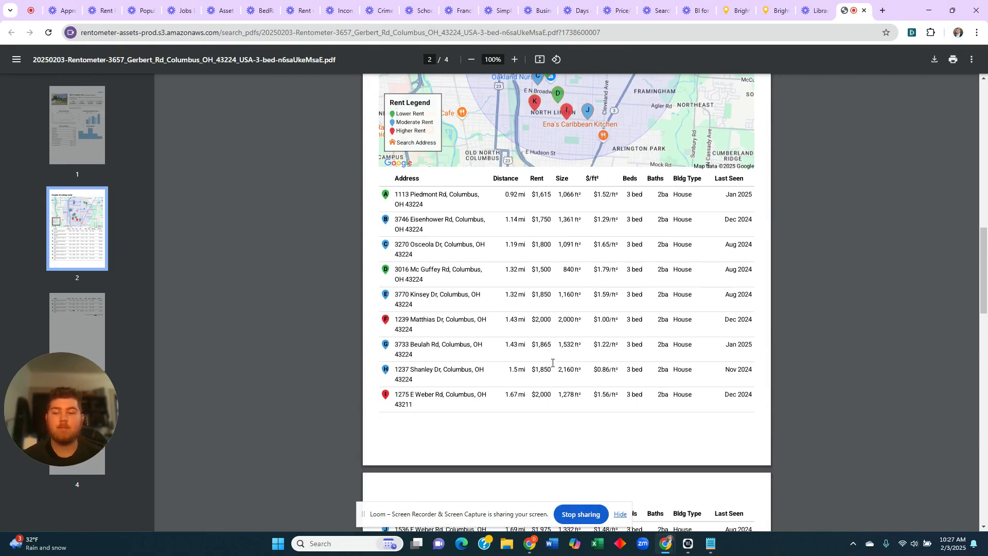
{"action": "left_click", "coordinate": [774, 12]}
{"action": "left_click", "coordinate": [734, 10]}
- Map Rent-vs-Own for zip 43224, confirming renters dropped from 48% in 2012 to 34% in 2023
{"action": "left_click", "coordinate": [791, 107]}
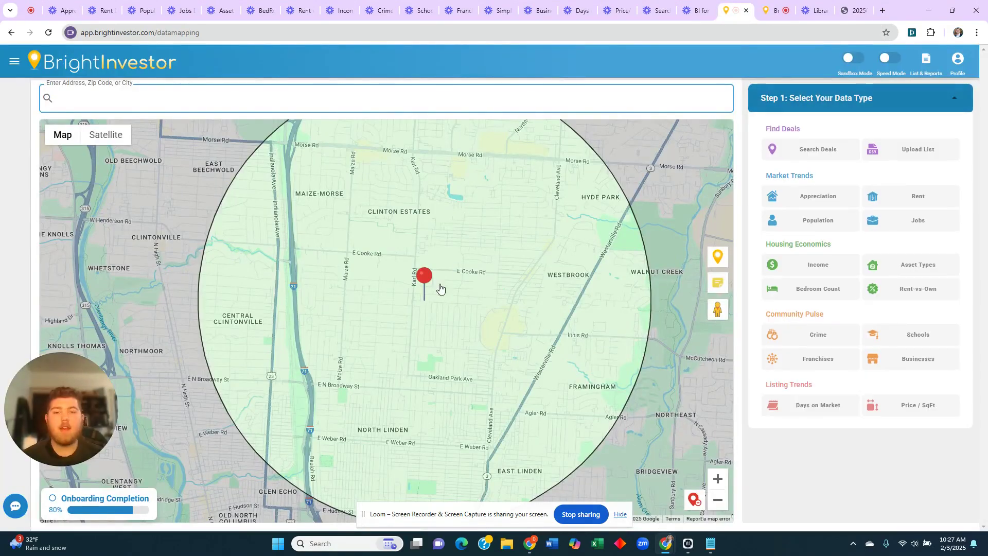
{"action": "scroll", "coordinate": [439, 287], "scroll_direction": "down", "scroll_amount": 2}
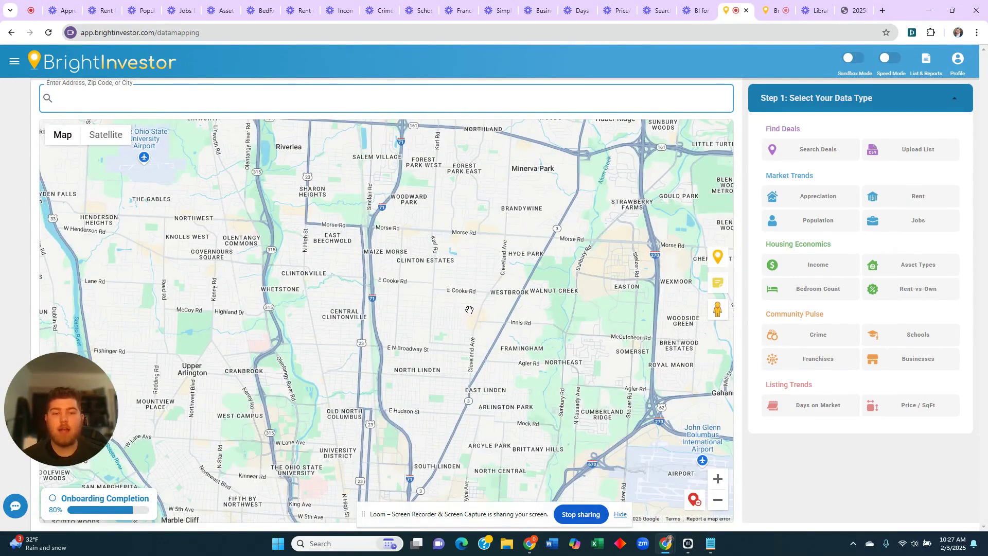
{"action": "left_click_drag", "start_coordinate": [444, 329], "coordinate": [431, 340]}
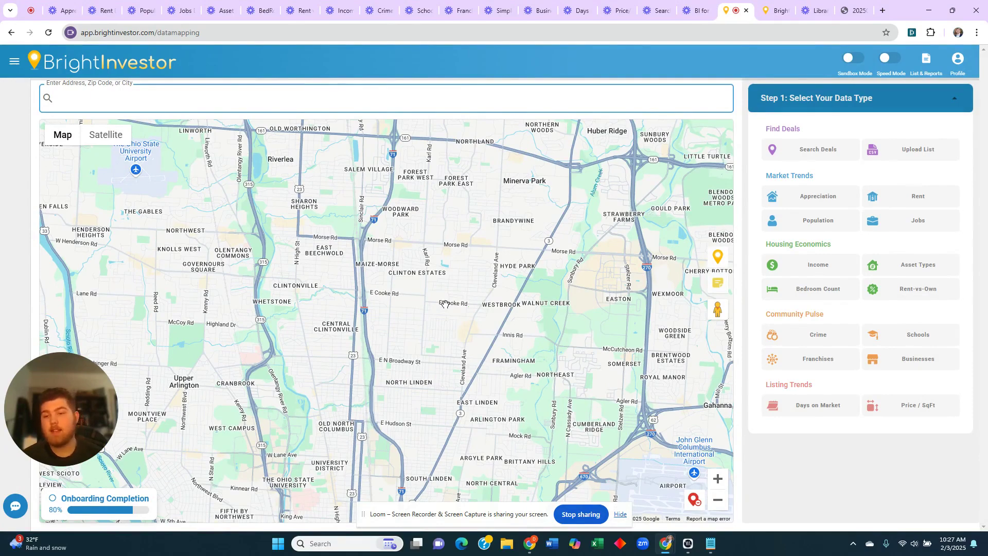
{"action": "left_click", "coordinate": [915, 293]}
{"action": "left_click", "coordinate": [875, 283]}
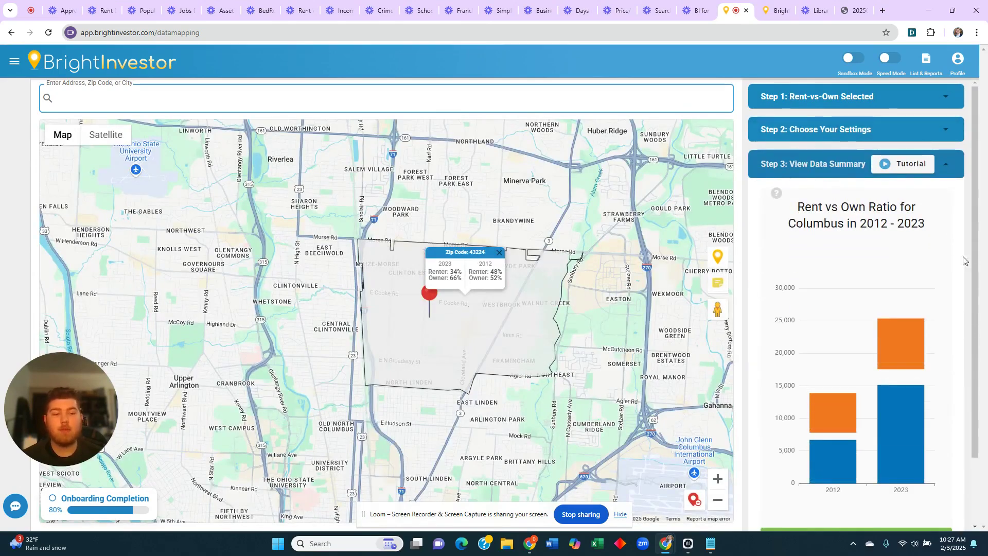
{"action": "left_click_drag", "start_coordinate": [974, 255], "coordinate": [973, 286]}
{"action": "mouse_move", "coordinate": [909, 345]}
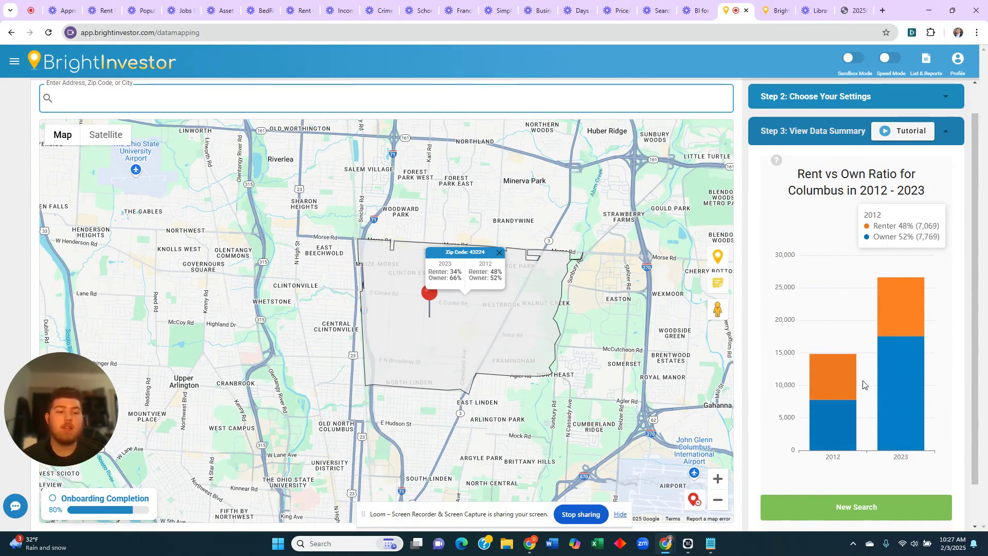
{"action": "mouse_move", "coordinate": [837, 397]}
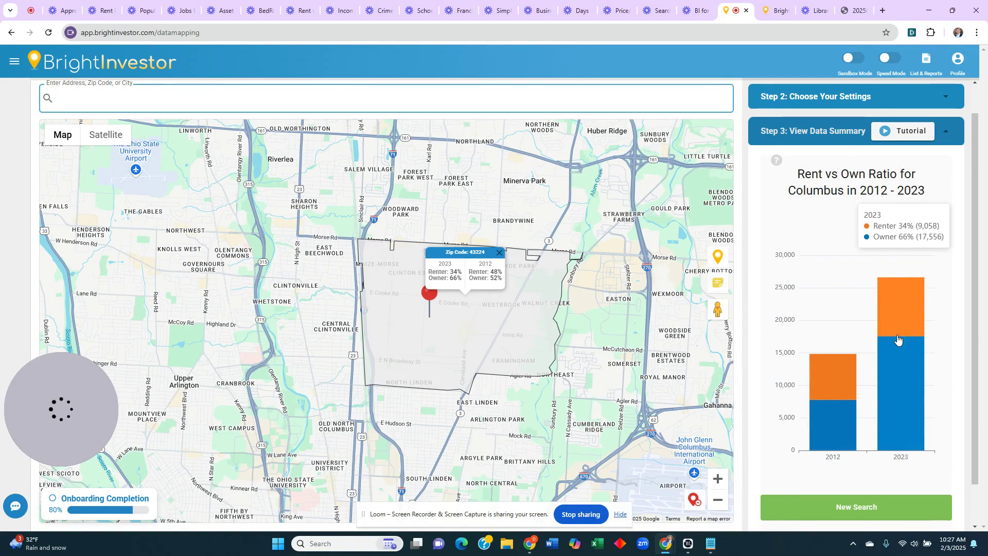
{"action": "scroll", "coordinate": [899, 355], "scroll_direction": "up", "scroll_amount": 1}
- Start a deal search around the pin limited to Off Market properties
{"action": "left_click", "coordinate": [849, 127]}
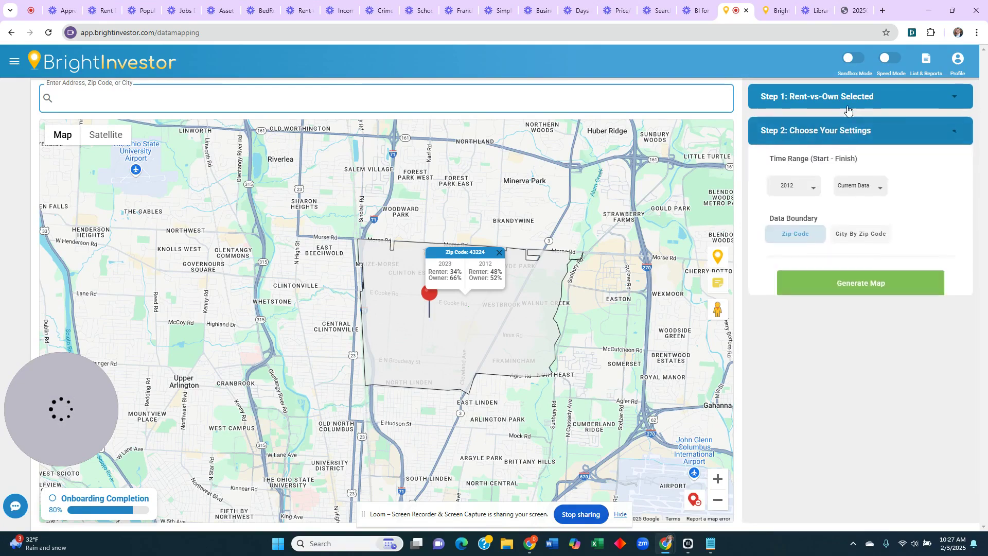
{"action": "left_click", "coordinate": [849, 103]}
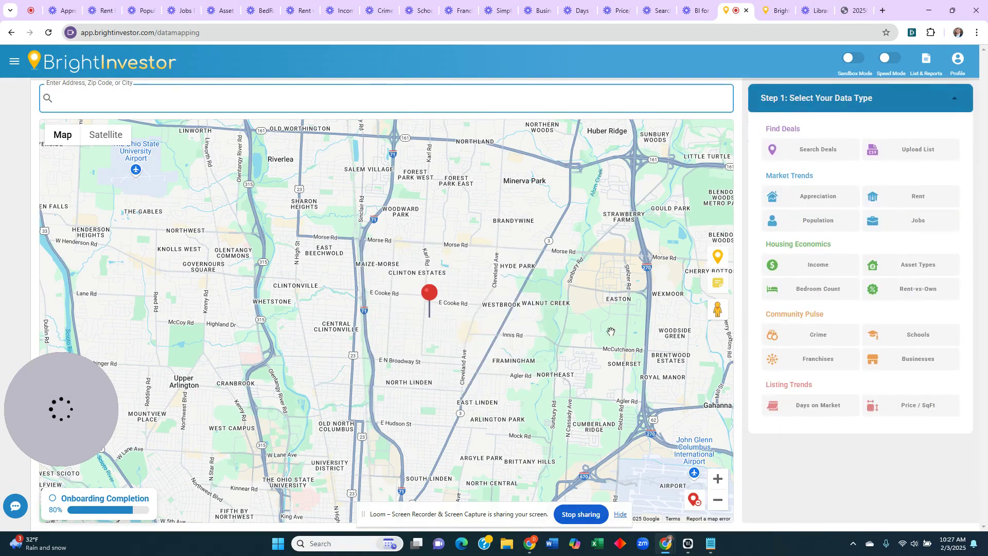
{"action": "scroll", "coordinate": [411, 328], "scroll_direction": "up", "scroll_amount": 3}
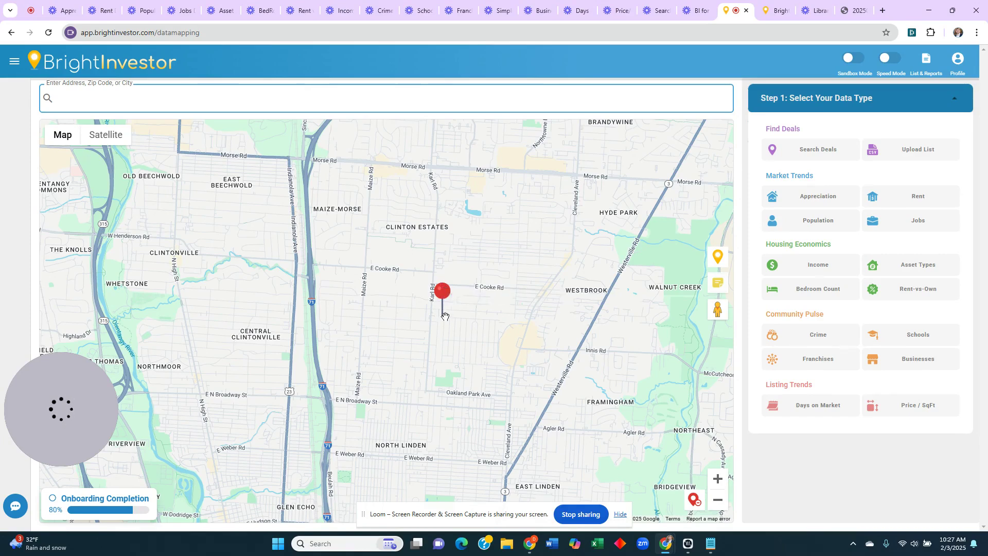
{"action": "left_click", "coordinate": [818, 150]}
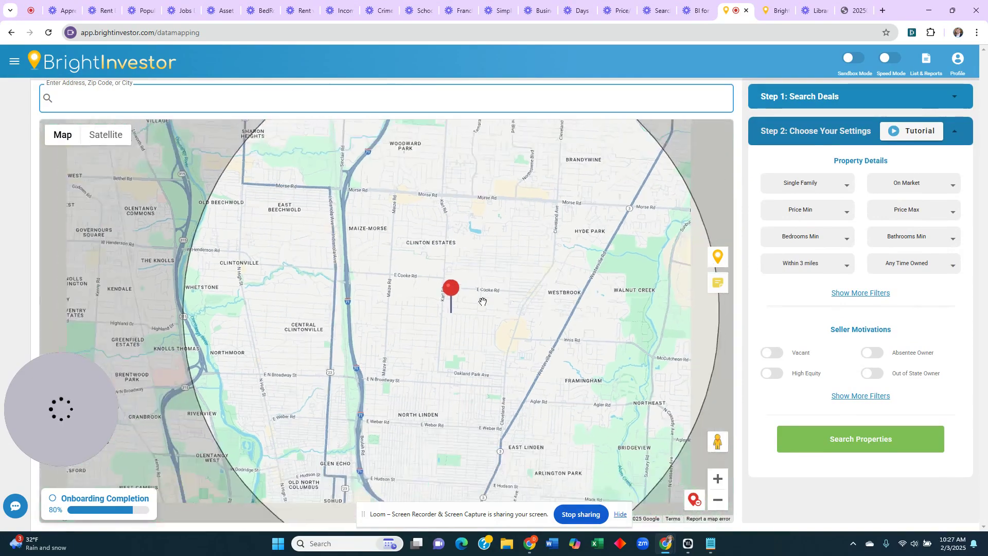
{"action": "scroll", "coordinate": [436, 320], "scroll_direction": "down", "scroll_amount": 2}
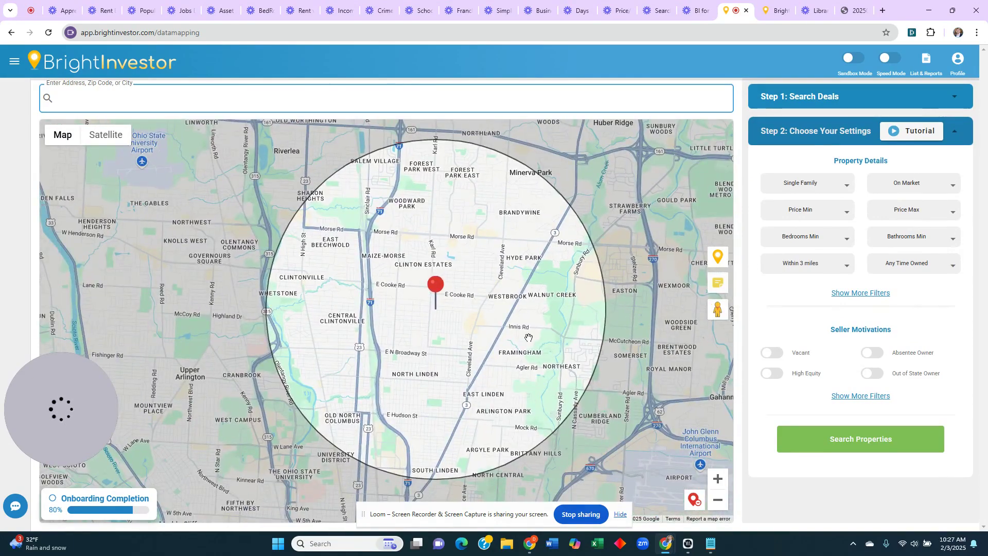
{"action": "left_click", "coordinate": [911, 184]}
{"action": "left_click", "coordinate": [911, 225]}
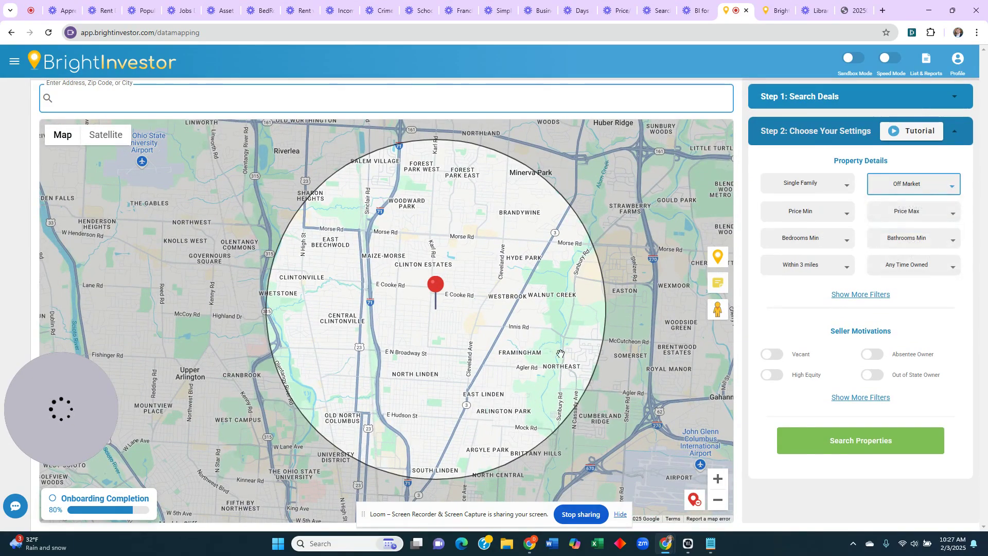
{"action": "mouse_move", "coordinate": [476, 312]}
{"action": "left_mouse_down"}
{"action": "mouse_move", "coordinate": [472, 325]}
{"action": "mouse_move", "coordinate": [468, 314]}
{"action": "left_mouse_up"}
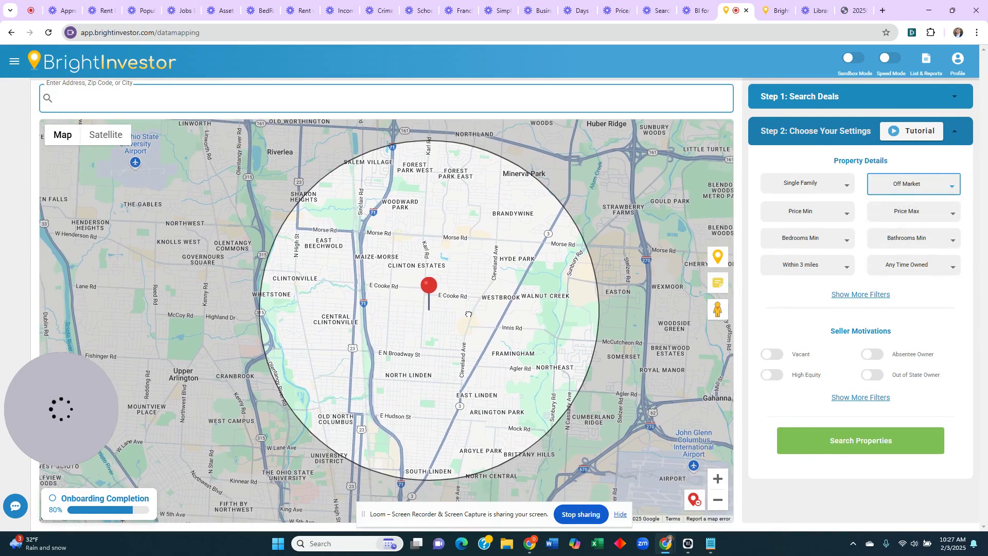
{"action": "left_click", "coordinate": [471, 313]}
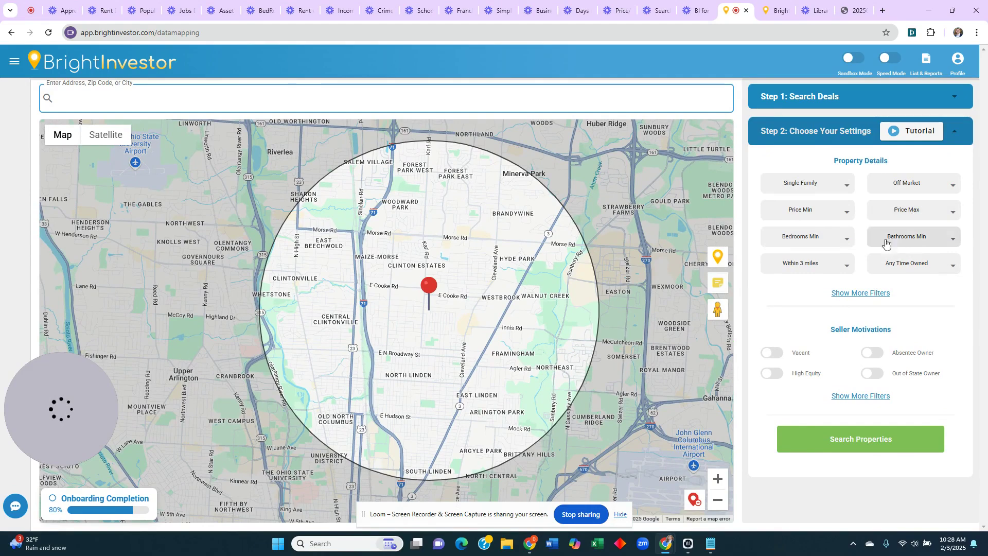
- Require at least 3 bedrooms, 2 bathrooms, and ownership of 5 years or more
{"action": "left_click", "coordinate": [843, 397]}
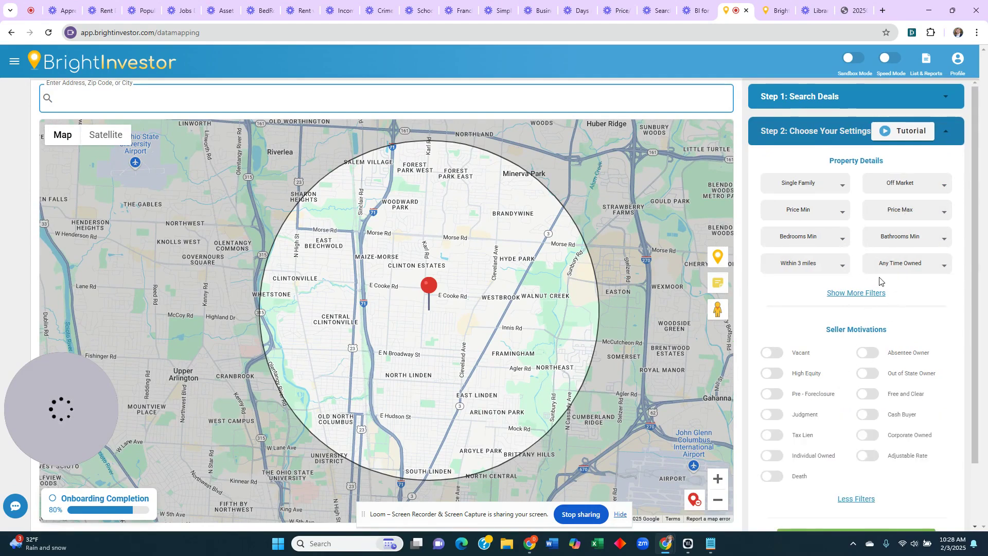
{"action": "mouse_move", "coordinate": [973, 234]}
{"action": "left_mouse_down"}
{"action": "mouse_move", "coordinate": [973, 253]}
{"action": "mouse_move", "coordinate": [973, 234]}
{"action": "left_mouse_up"}
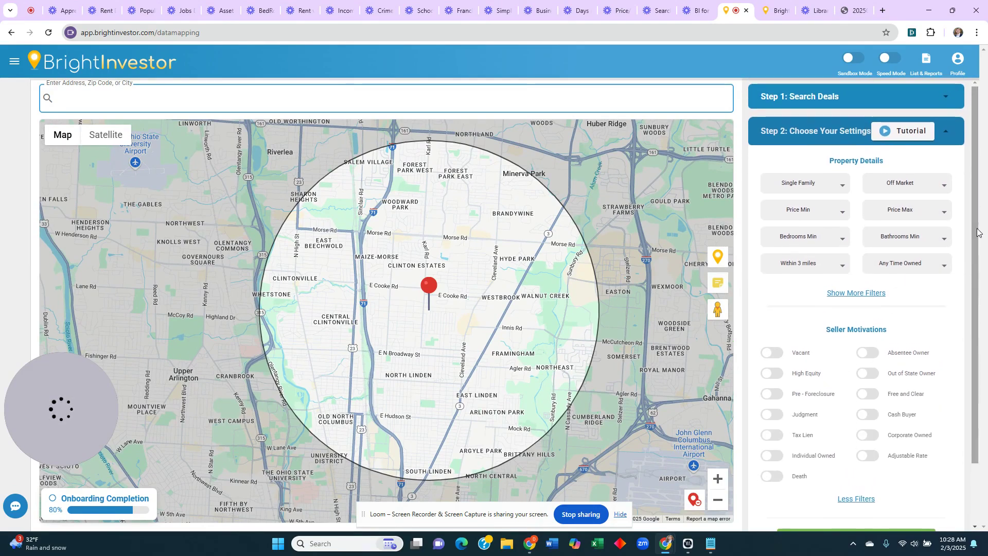
{"action": "left_click", "coordinate": [827, 242]}
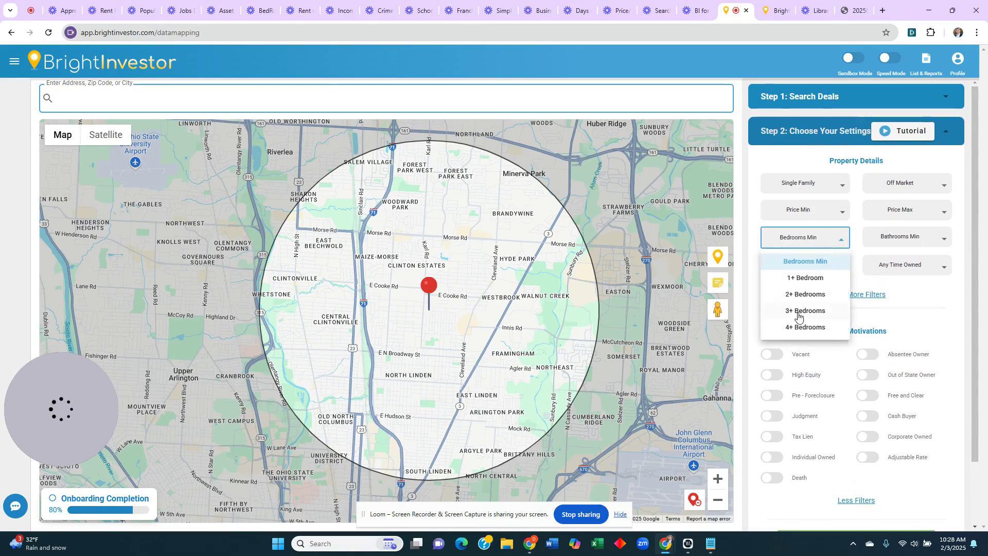
{"action": "left_click", "coordinate": [772, 311]}
{"action": "left_click", "coordinate": [896, 238]}
{"action": "left_click", "coordinate": [899, 292]}
{"action": "scroll", "coordinate": [967, 256], "scroll_direction": "down", "scroll_amount": 1}
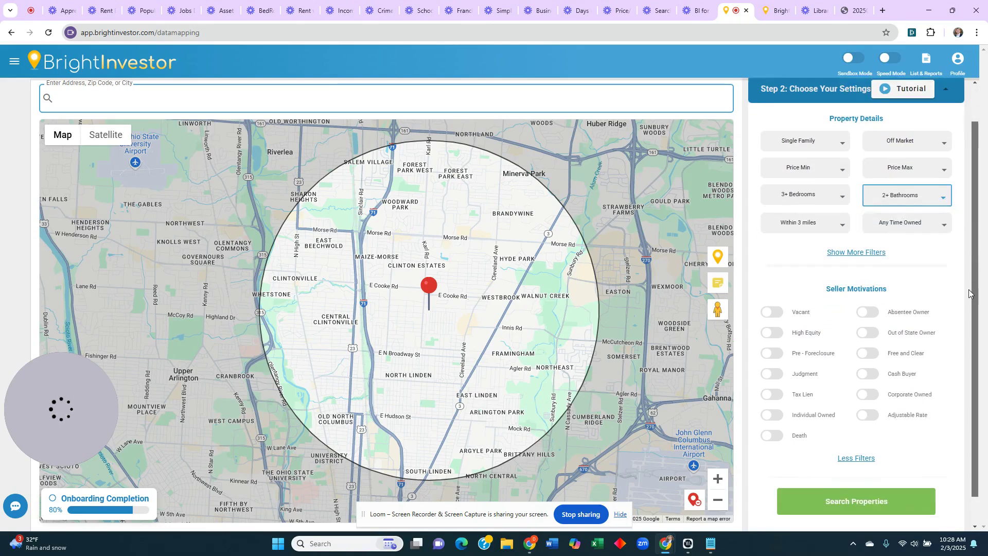
{"action": "left_click", "coordinate": [926, 221]}
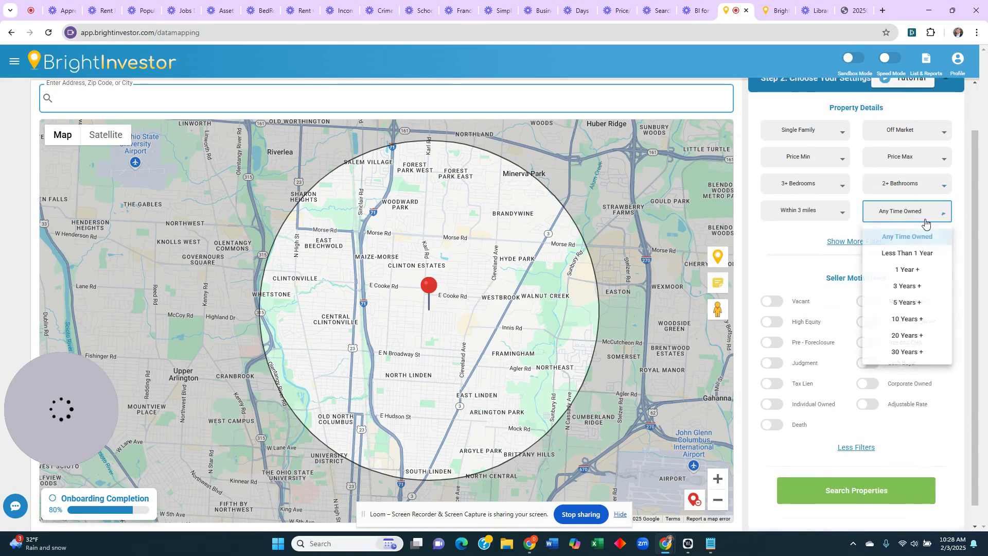
{"action": "left_click", "coordinate": [907, 302]}
- Include Absentee and Out of State owners and restrict the search Within Zip Code
{"action": "mouse_move", "coordinate": [972, 230]}
{"action": "left_mouse_down"}
{"action": "mouse_move", "coordinate": [973, 249]}
{"action": "mouse_move", "coordinate": [974, 211]}
{"action": "mouse_move", "coordinate": [974, 242]}
{"action": "left_mouse_up"}
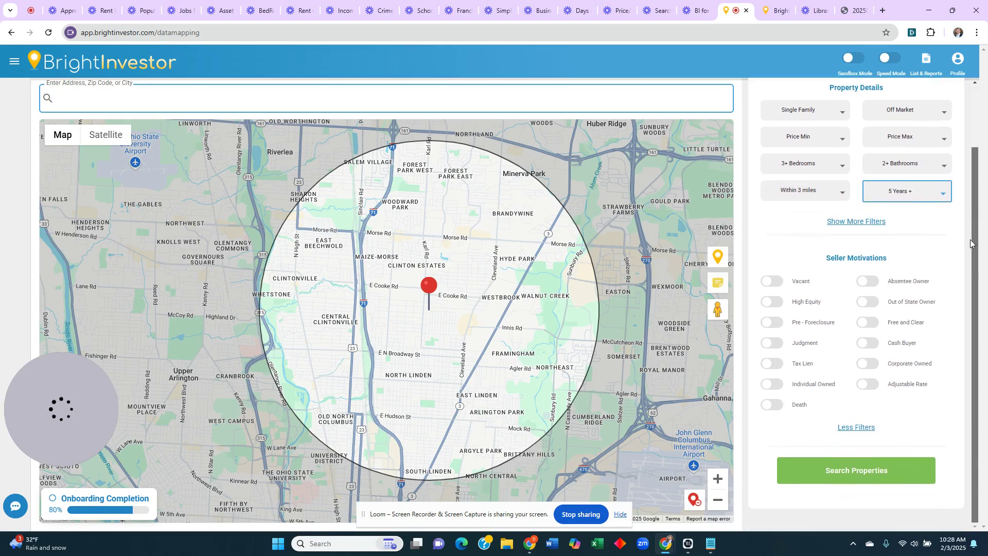
{"action": "left_click", "coordinate": [867, 281]}
{"action": "left_click", "coordinate": [868, 302]}
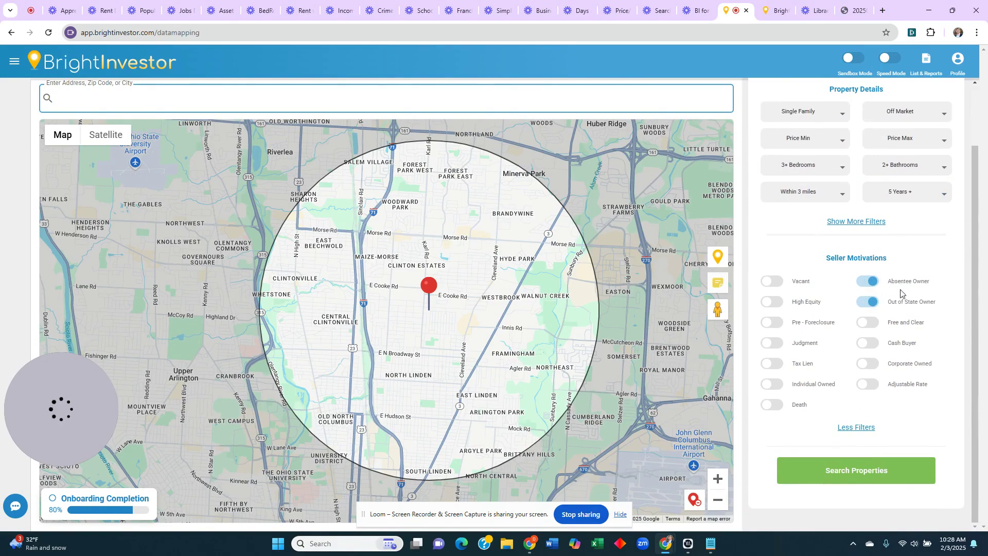
{"action": "left_click", "coordinate": [818, 199]}
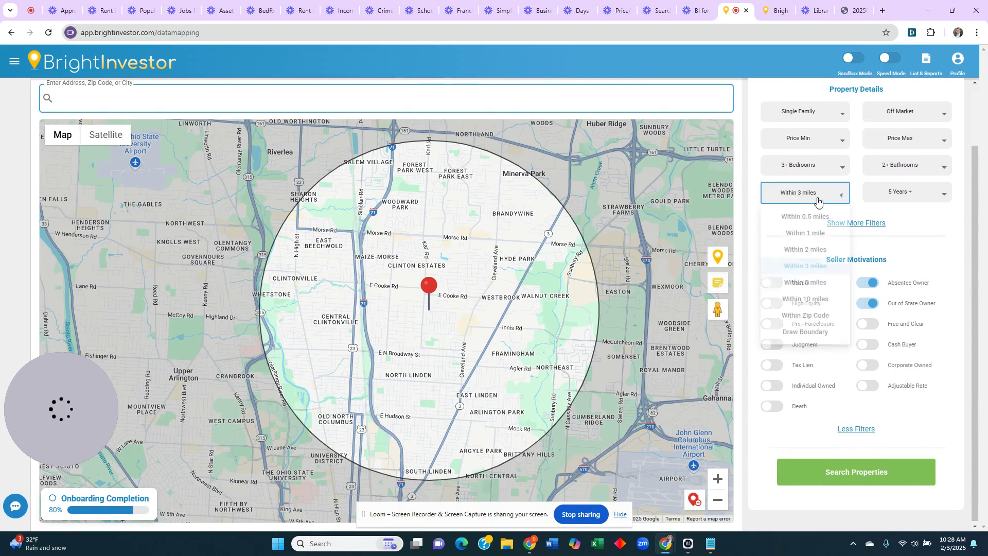
{"action": "left_click", "coordinate": [810, 317]}
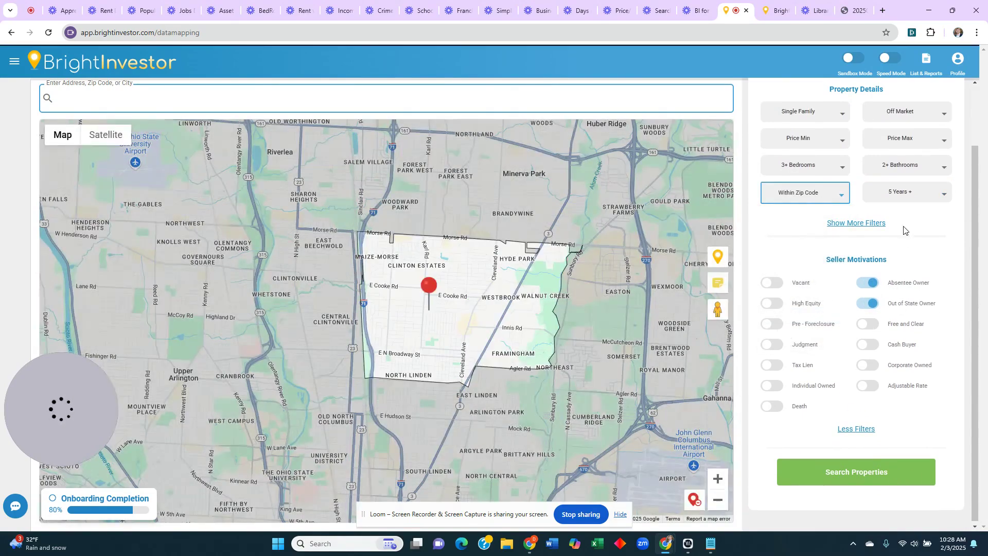
- Run the off-market property search, browse the 13 results, and return to data types
{"action": "left_click", "coordinate": [873, 473]}
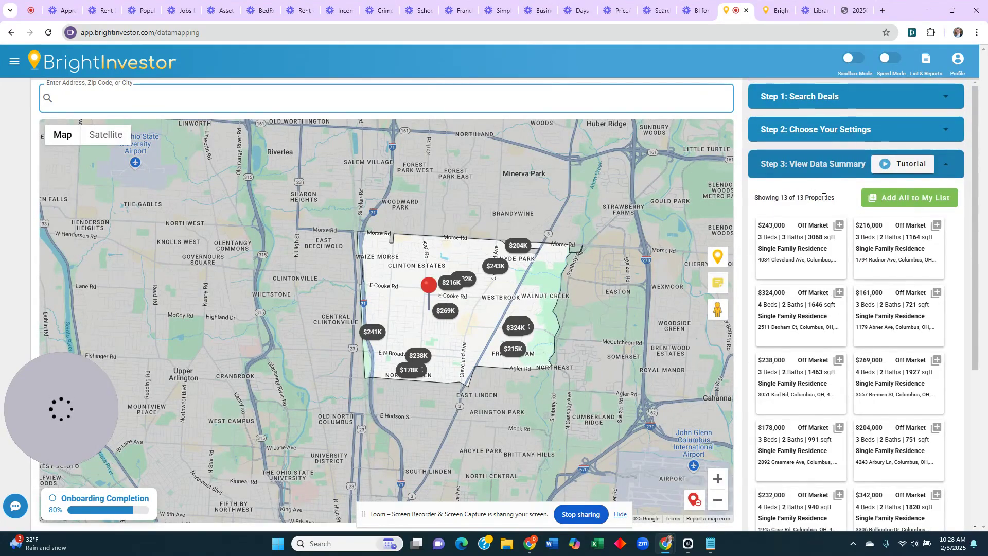
{"action": "left_click_drag", "start_coordinate": [983, 197], "coordinate": [963, 250]}
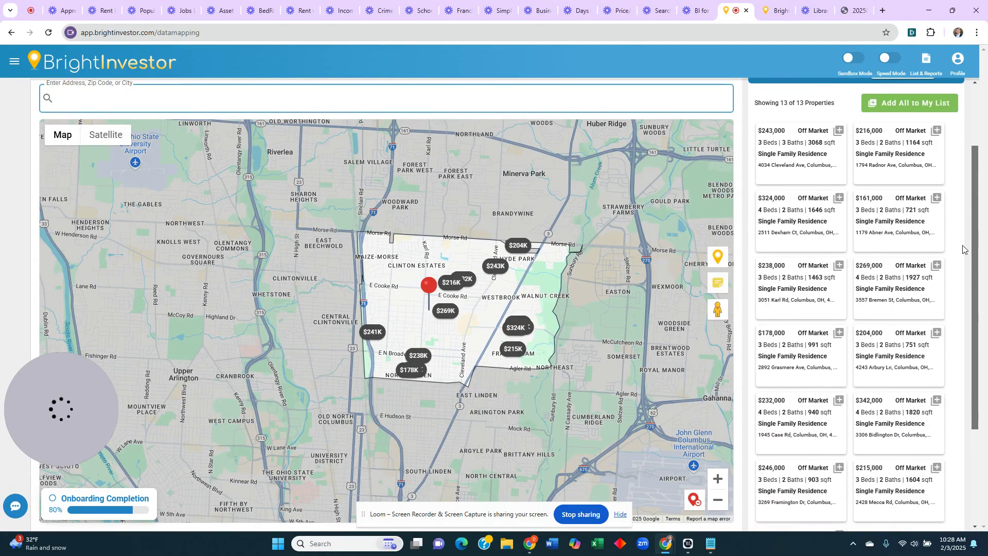
{"action": "left_click_drag", "start_coordinate": [978, 186], "coordinate": [977, 171]}
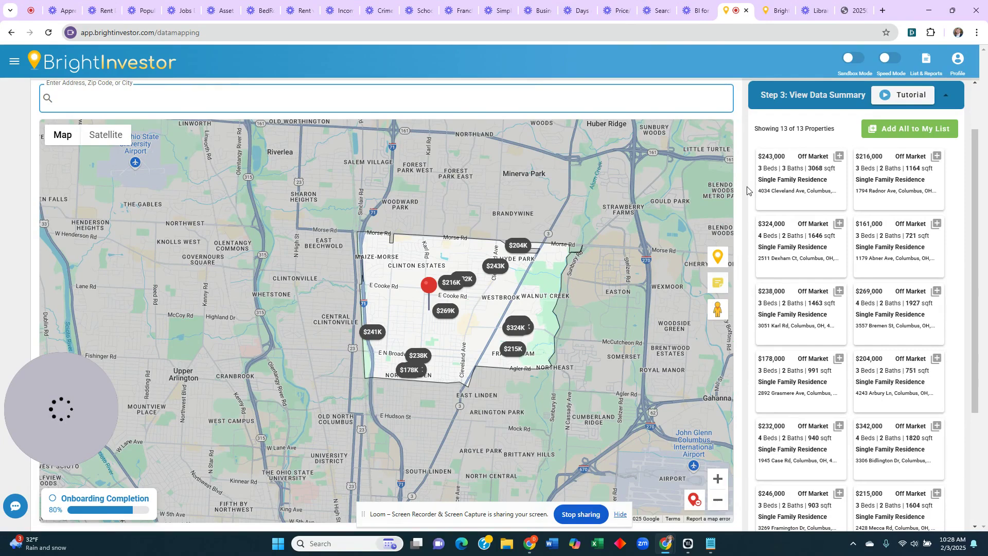
{"action": "scroll", "coordinate": [870, 188], "scroll_direction": "up", "scroll_amount": 3}
- Map the 100 most recent crimes within 2 miles of the pin, inspect them, then clear the map
{"action": "left_click", "coordinate": [845, 103]}
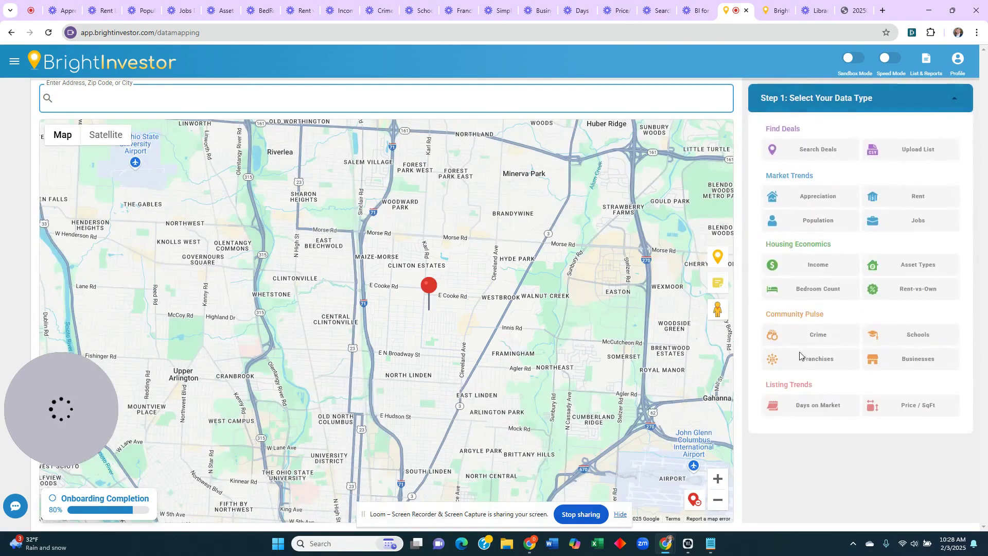
{"action": "left_click_drag", "start_coordinate": [448, 322], "coordinate": [459, 319]}
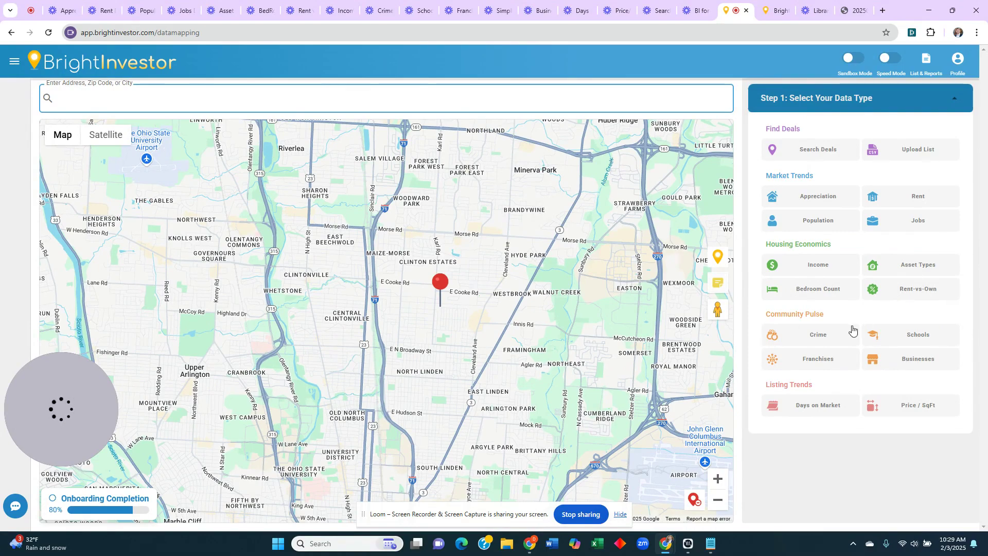
{"action": "left_click", "coordinate": [795, 335]}
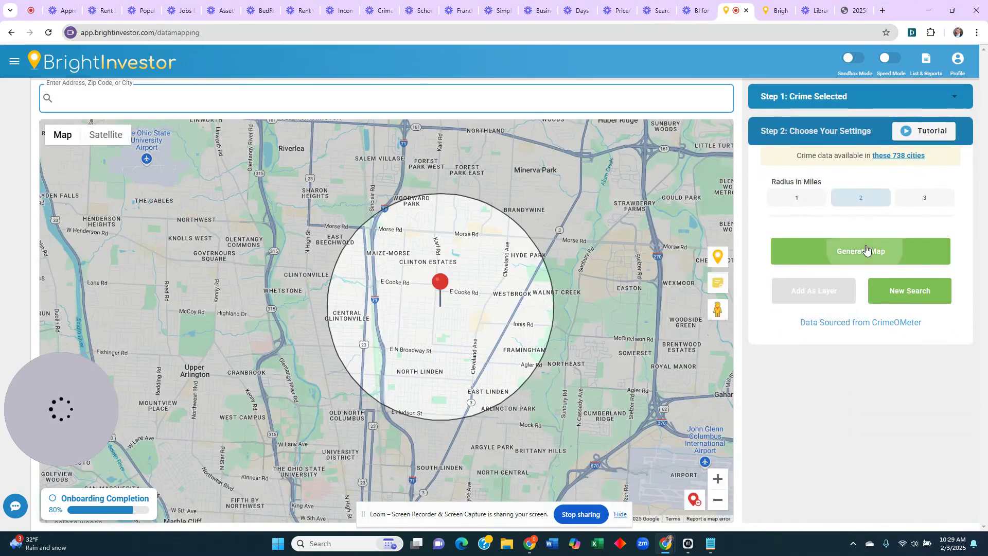
{"action": "left_click", "coordinate": [867, 249]}
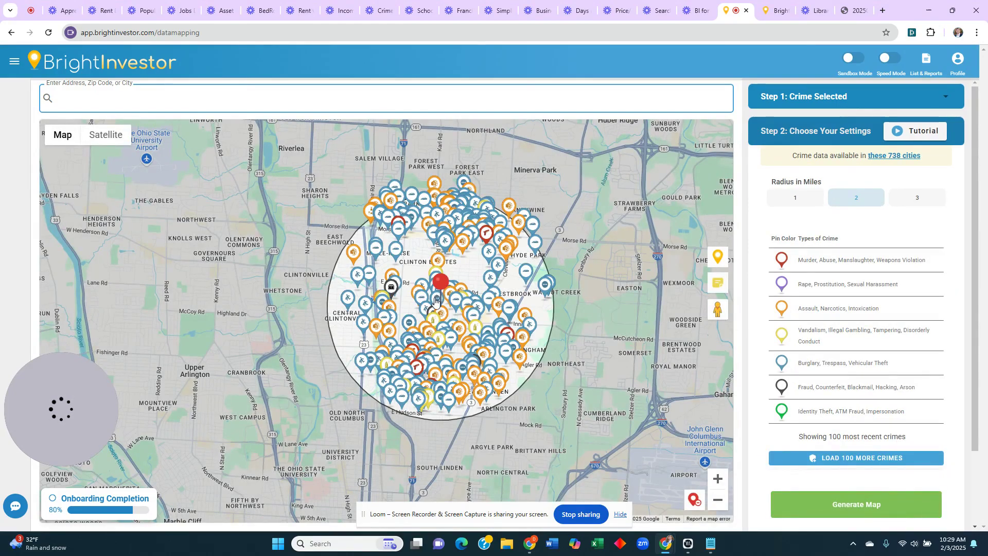
{"action": "scroll", "coordinate": [435, 301], "scroll_direction": "up", "scroll_amount": 1}
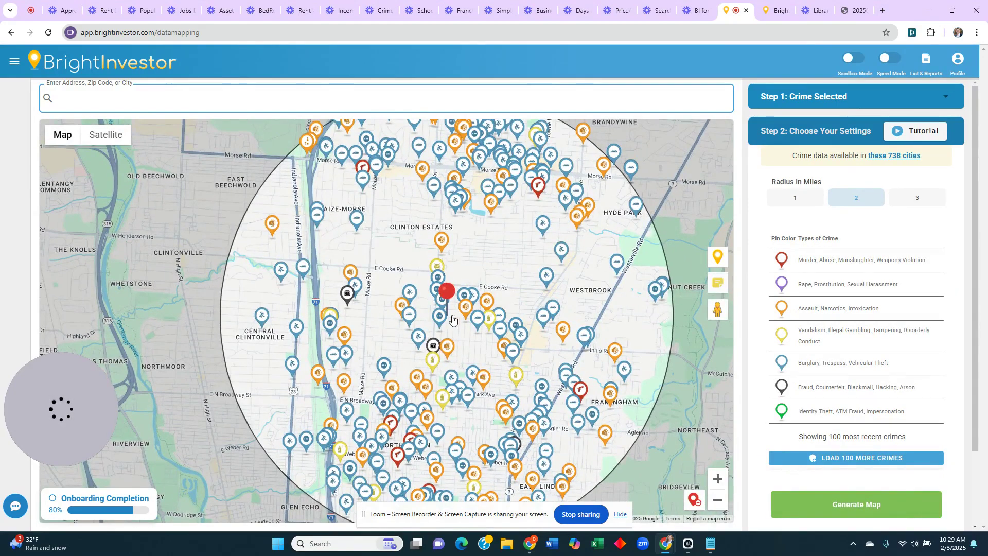
{"action": "mouse_move", "coordinate": [474, 274]}
{"action": "left_mouse_down"}
{"action": "mouse_move", "coordinate": [470, 316]}
{"action": "mouse_move", "coordinate": [476, 291]}
{"action": "left_mouse_up"}
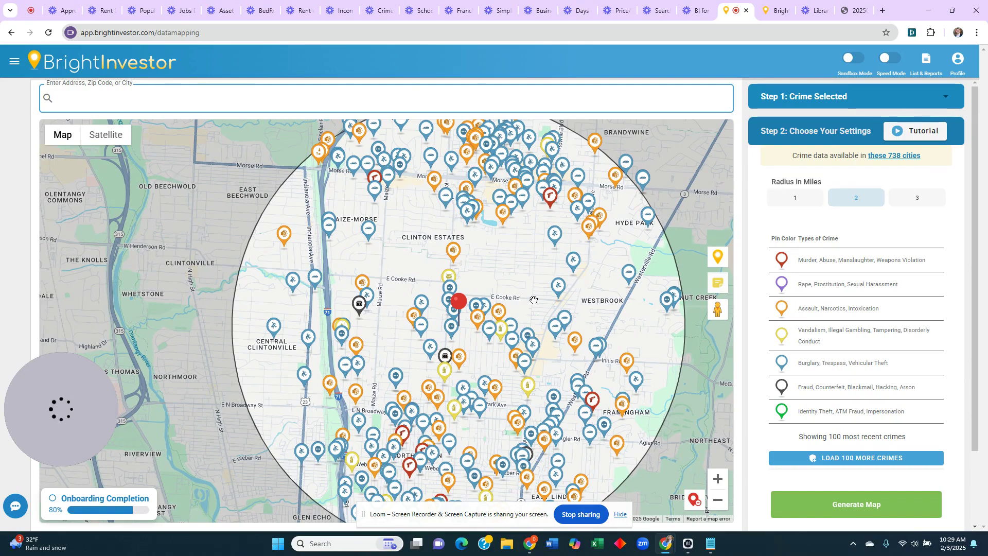
{"action": "left_click", "coordinate": [694, 499]}
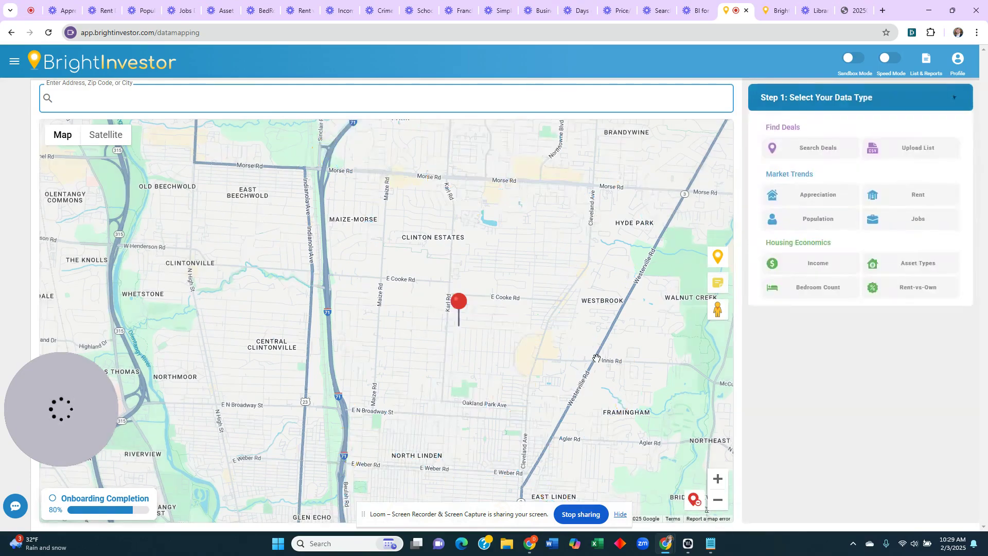